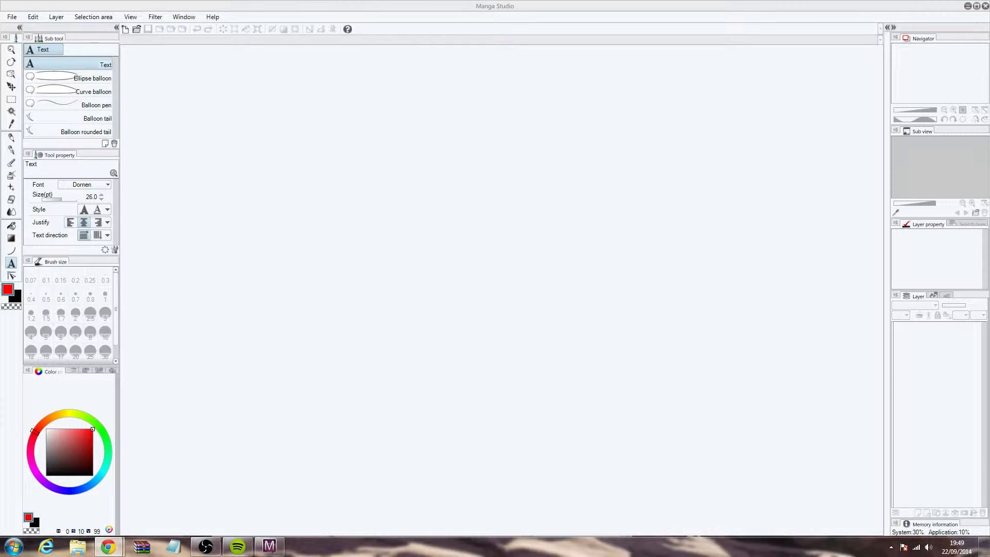
Switch to Chrome and open the channel art upload dialog from the banner of the YouTube channel page.
{"action": "left_click_drag", "start_coordinate": [989, 320], "coordinate": [517, 2]}
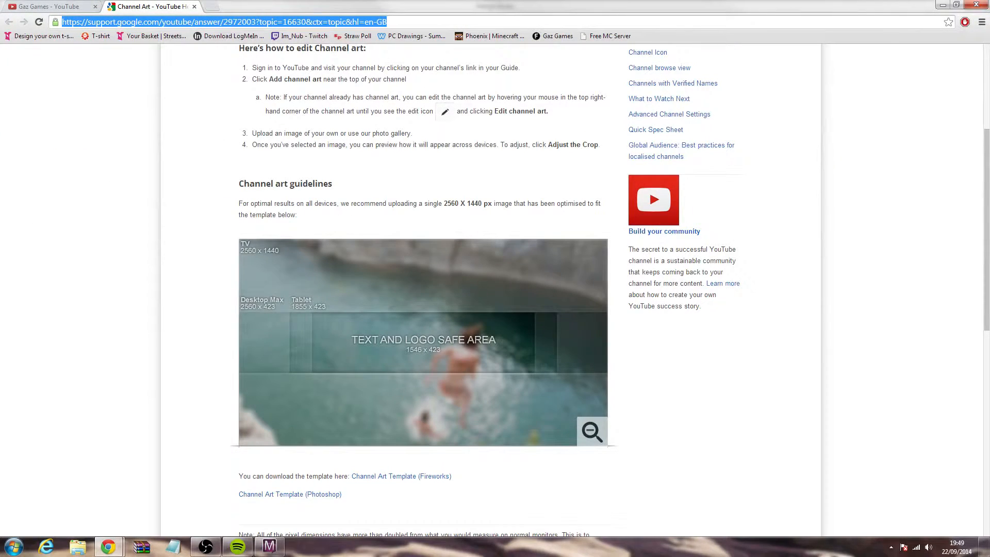
{"action": "left_click", "coordinate": [20, 6]}
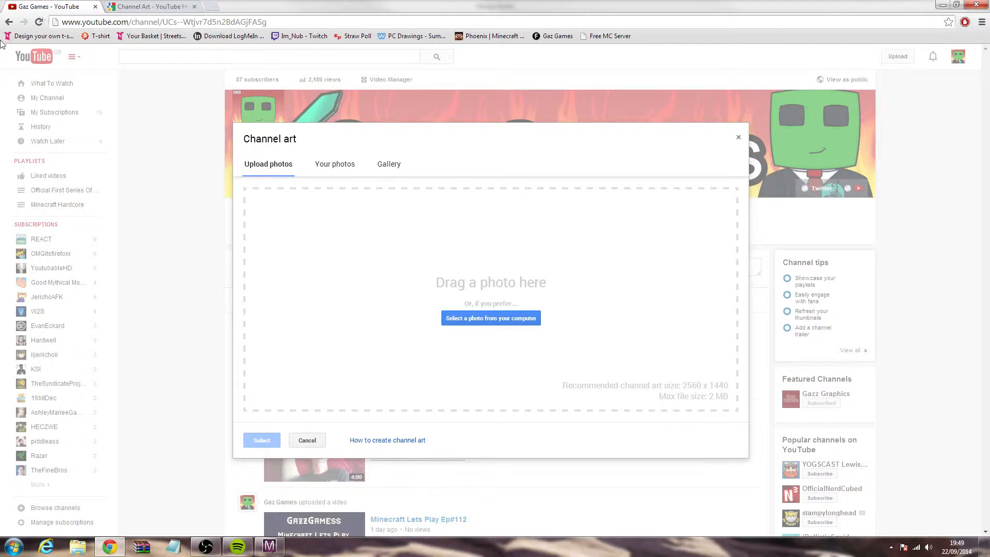
{"action": "left_click", "coordinate": [738, 139]}
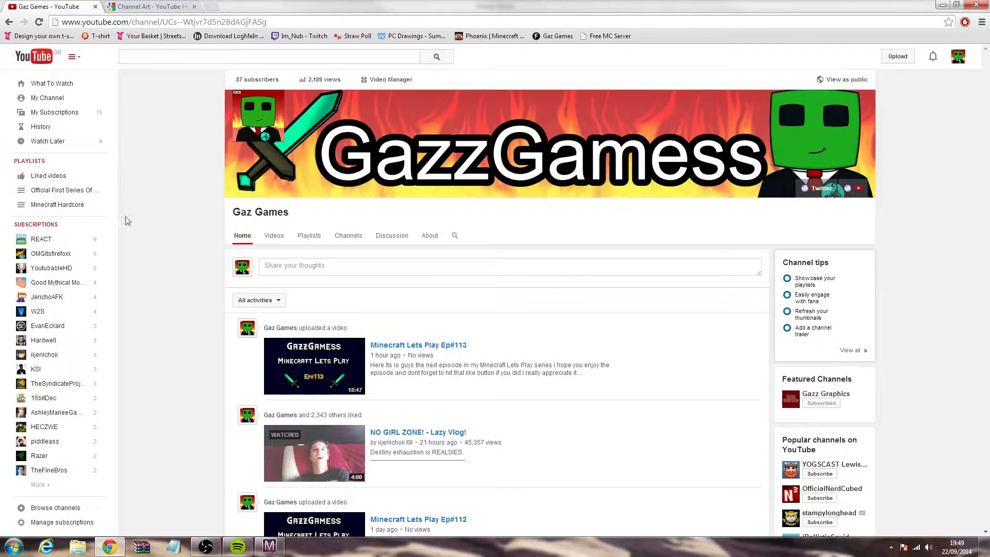
{"action": "left_click", "coordinate": [49, 100]}
{"action": "mouse_move", "coordinate": [869, 107]}
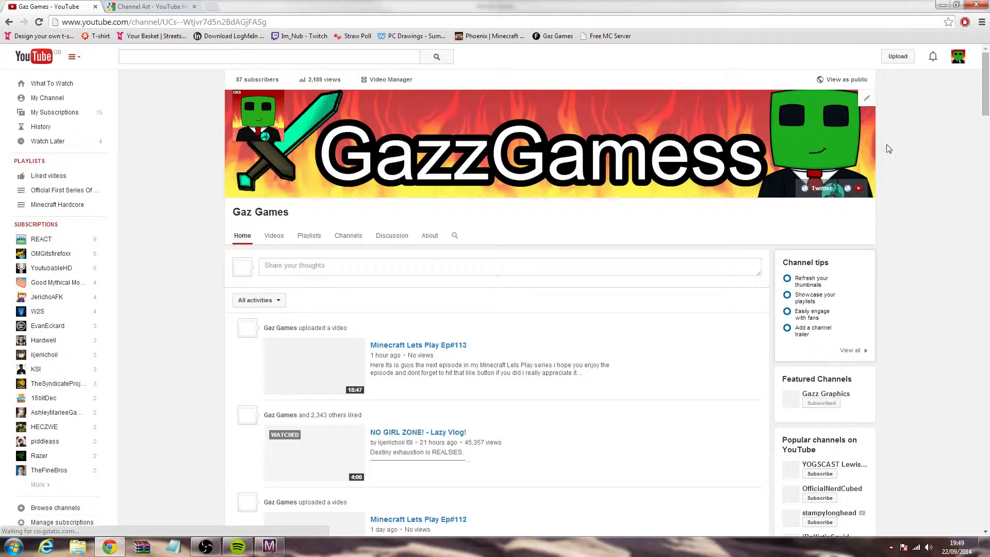
{"action": "left_click", "coordinate": [868, 103]}
{"action": "left_click", "coordinate": [849, 131]}
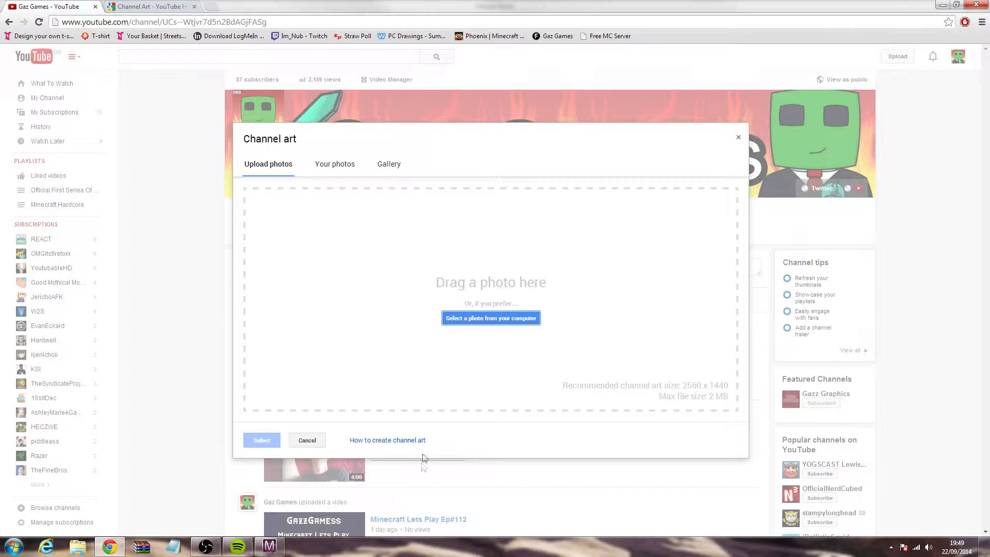
Open YouTube's help on creating channel art and examine the enlarged template for the recommended banner dimensions.
{"action": "left_click", "coordinate": [390, 442]}
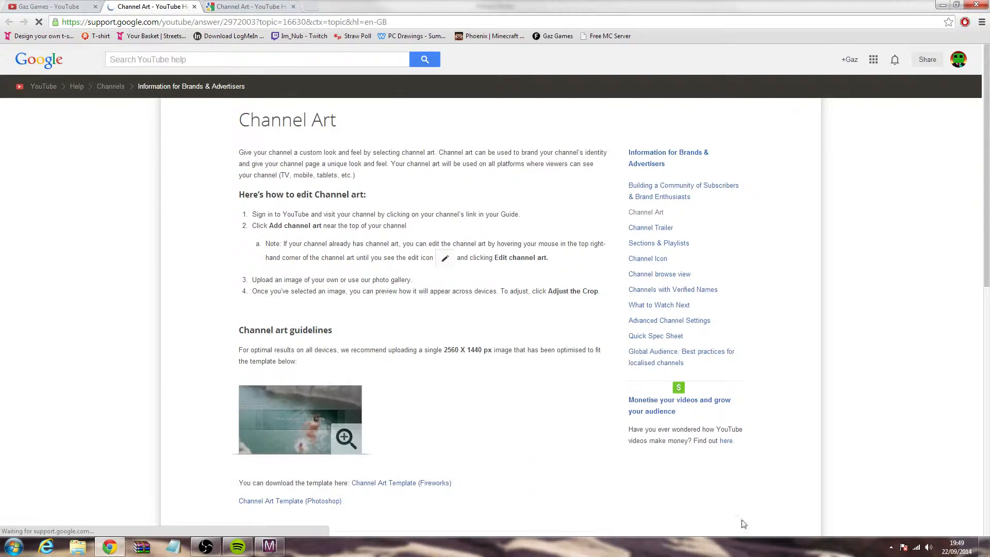
{"action": "scroll", "coordinate": [309, 387], "scroll_direction": "down", "scroll_amount": 2}
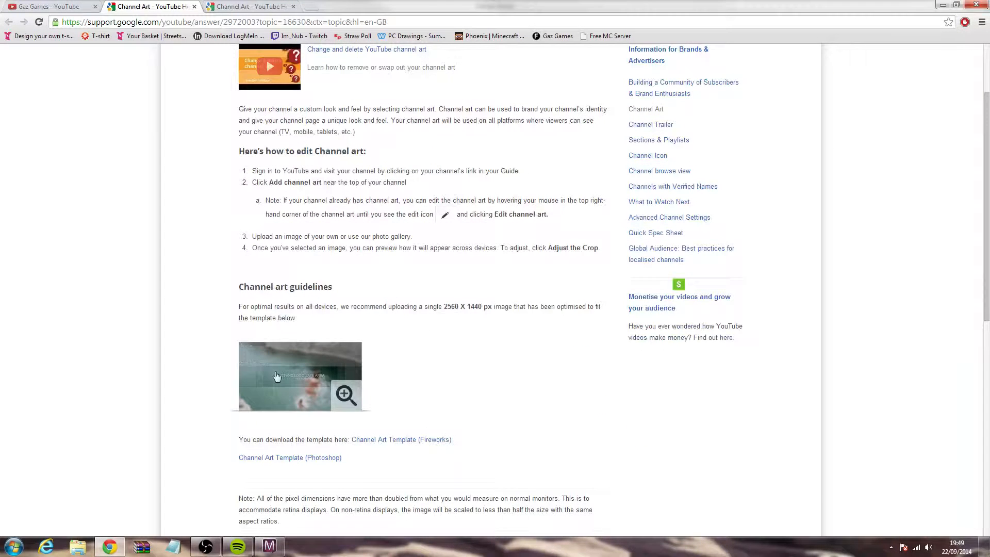
{"action": "left_click", "coordinate": [330, 353]}
{"action": "scroll", "coordinate": [407, 389], "scroll_direction": "down", "scroll_amount": 4}
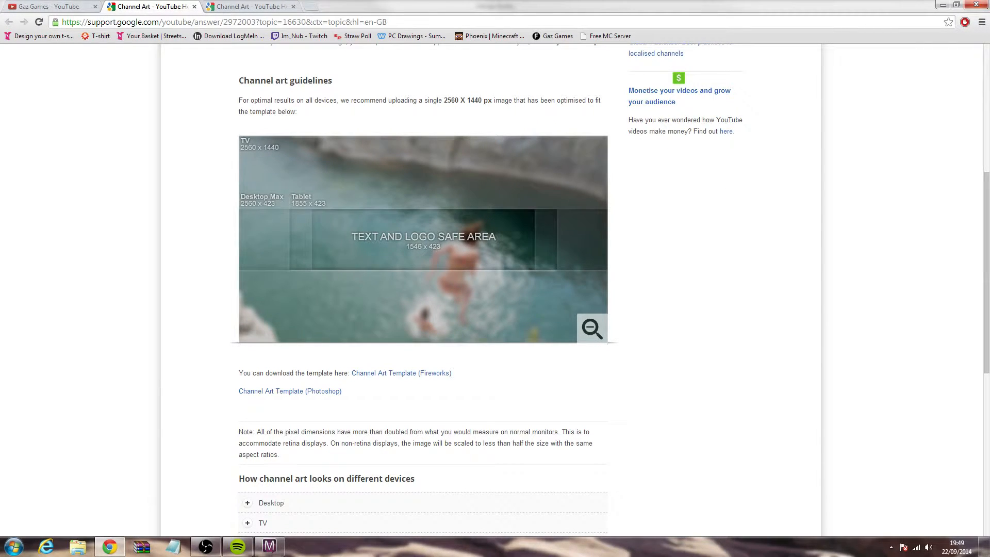
{"action": "left_click", "coordinate": [294, 7]}
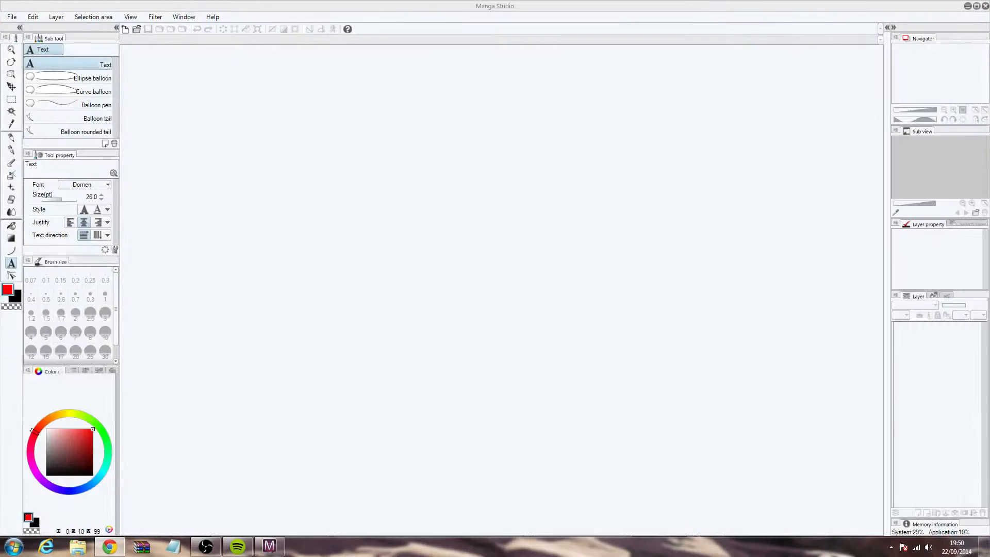
Create a new Manga Studio canvas of 2560 × 423 px at 72 dpi.
{"action": "left_click", "coordinate": [18, 20]}
{"action": "left_click", "coordinate": [31, 29]}
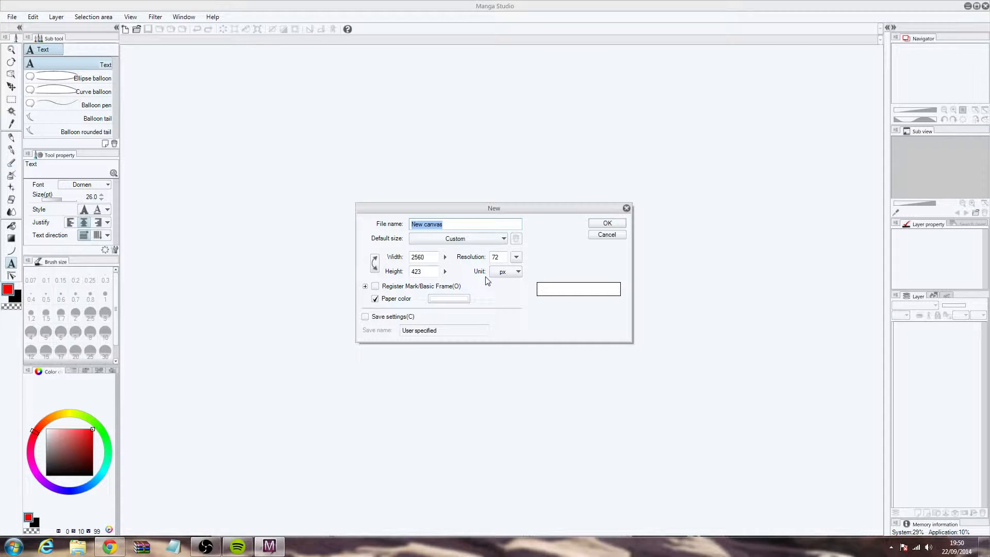
{"action": "left_click", "coordinate": [617, 224]}
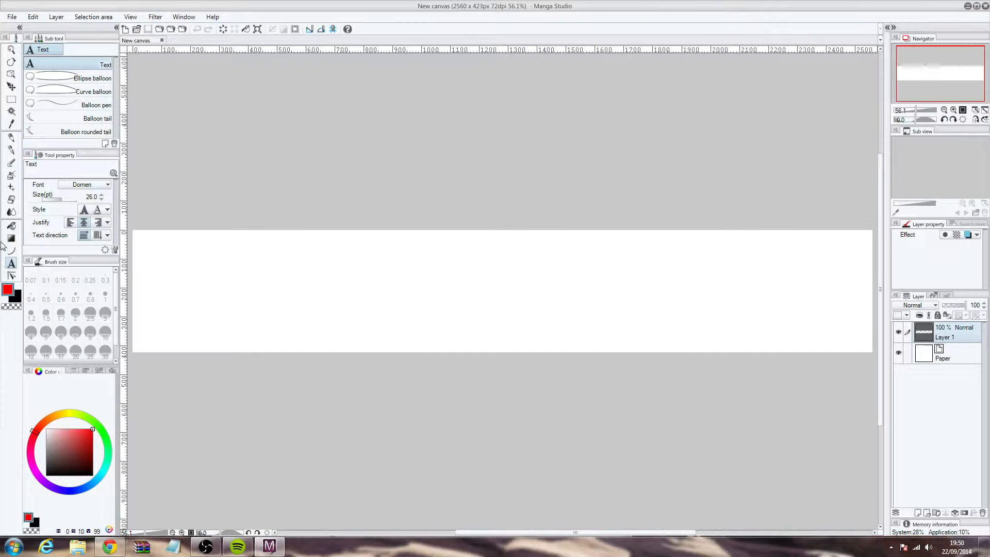
Fill the whole of Layer 1 with a bright turquoise green using the Fill tool.
{"action": "left_click", "coordinate": [16, 226]}
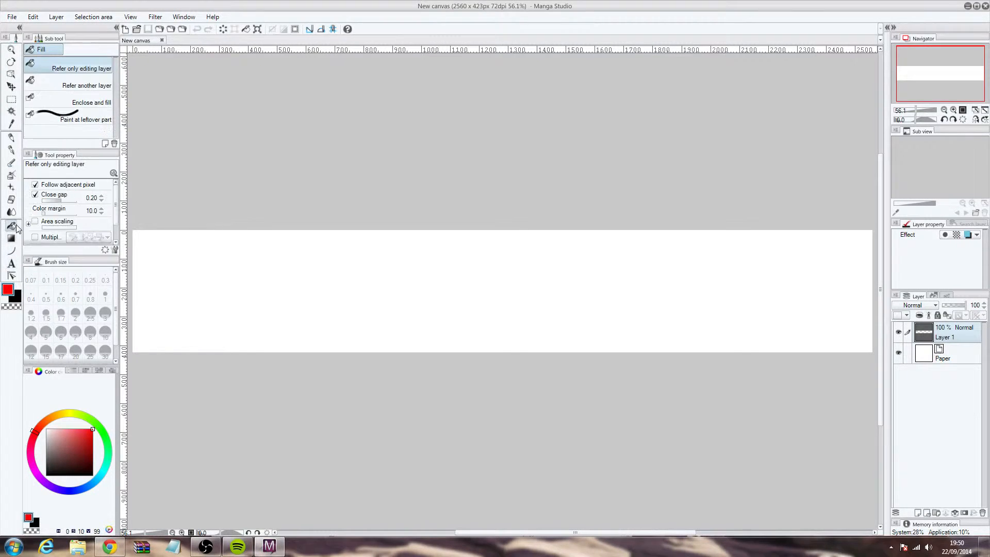
{"action": "left_click", "coordinate": [108, 459]}
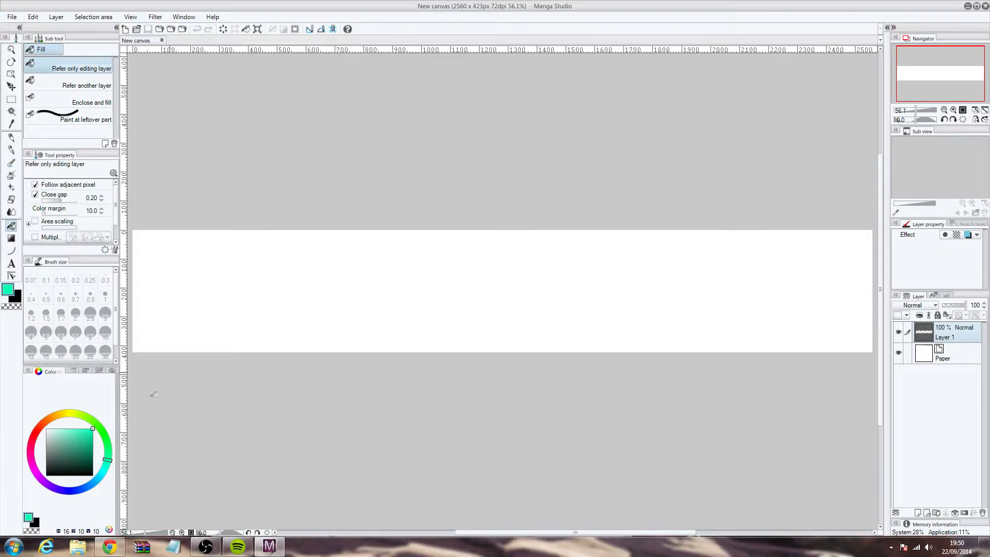
{"action": "left_click", "coordinate": [209, 299]}
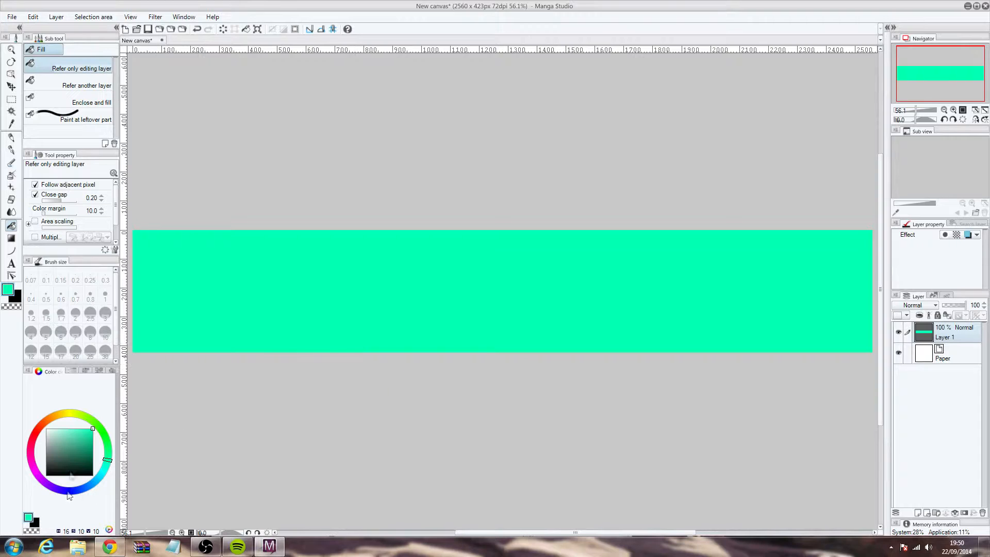
Try refilling the banner layer with different reds, from dark crimson to bright red.
{"action": "left_click", "coordinate": [31, 440]}
{"action": "left_click", "coordinate": [93, 445]}
{"action": "left_click", "coordinate": [292, 283]}
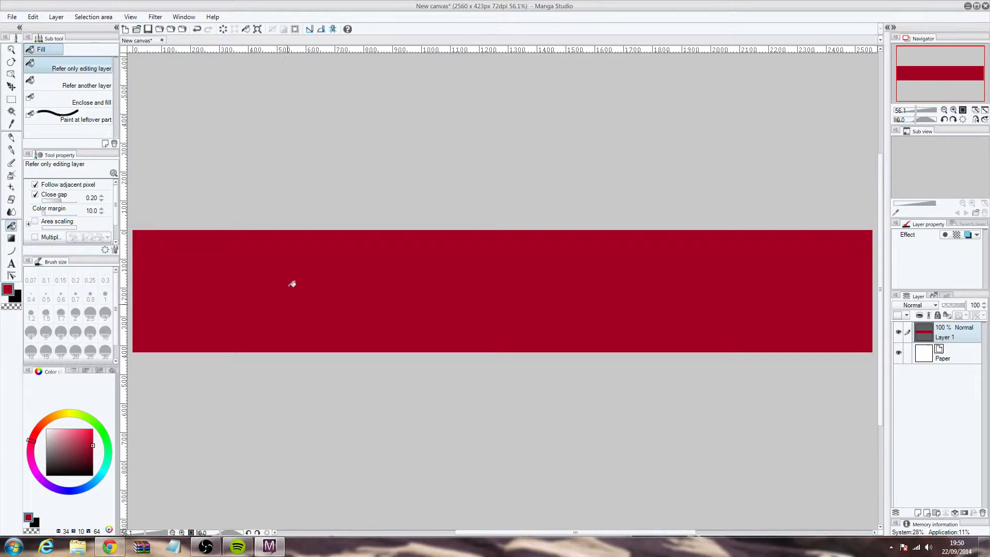
{"action": "left_click", "coordinate": [36, 426]}
{"action": "left_click", "coordinate": [93, 436]}
{"action": "left_click", "coordinate": [247, 348]}
{"action": "left_click", "coordinate": [34, 434]}
{"action": "left_click_drag", "start_coordinate": [72, 432], "coordinate": [153, 418]}
{"action": "left_click", "coordinate": [241, 319]}
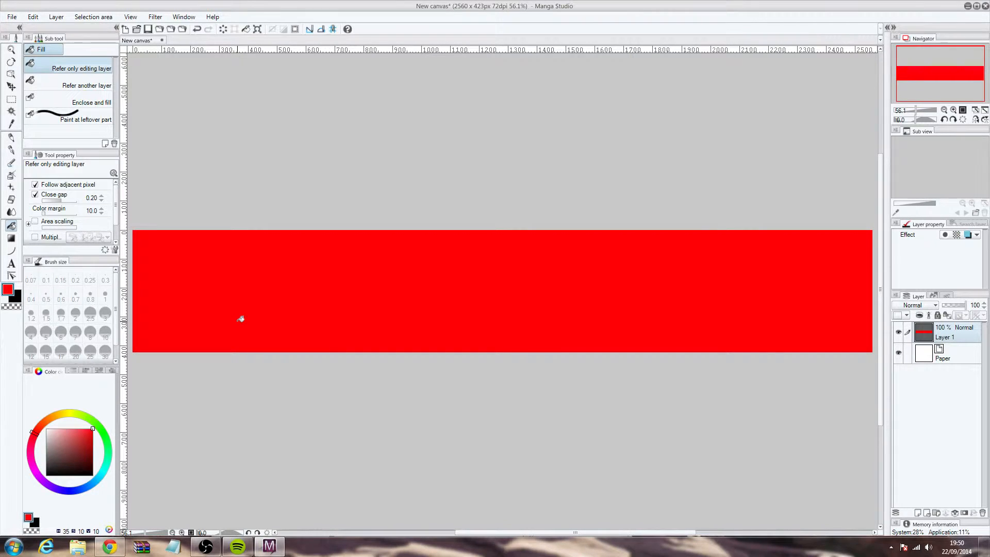
Undo the red fills back to the turquoise green background.
{"action": "key", "text": "ctrl+z"}
{"action": "key", "text": "ctrl+z"}
{"action": "key", "text": "ctrl+z"}
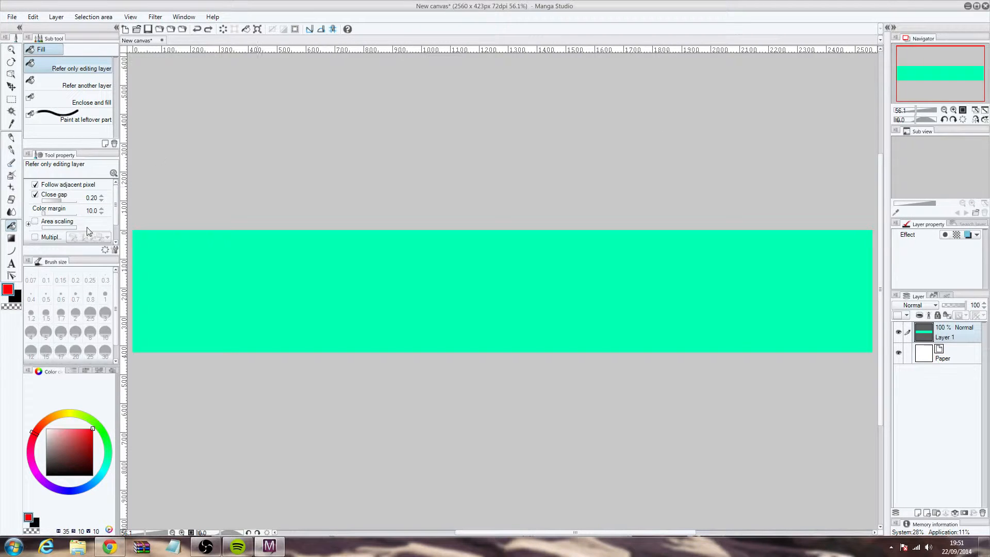
{"action": "left_click", "coordinate": [11, 251]}
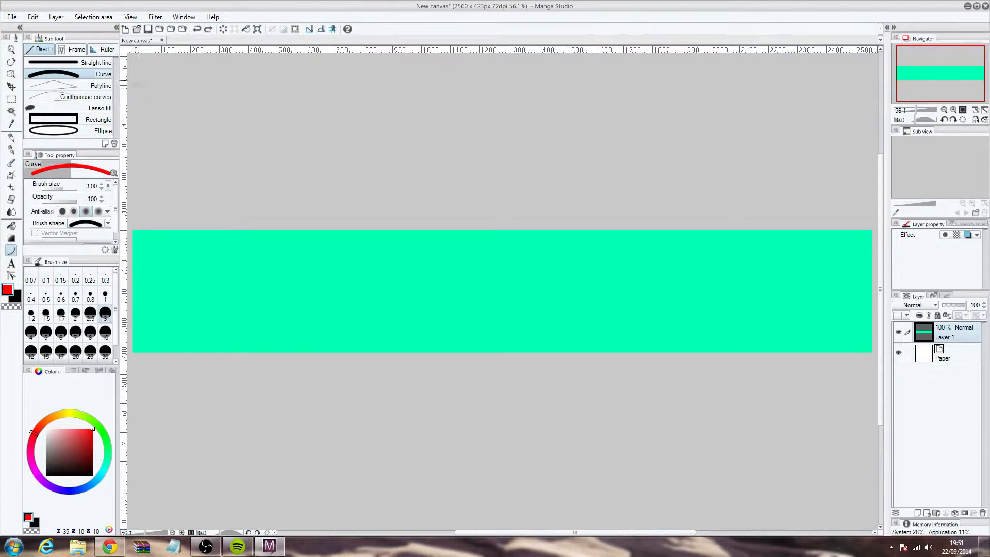
{"action": "left_click", "coordinate": [94, 63]}
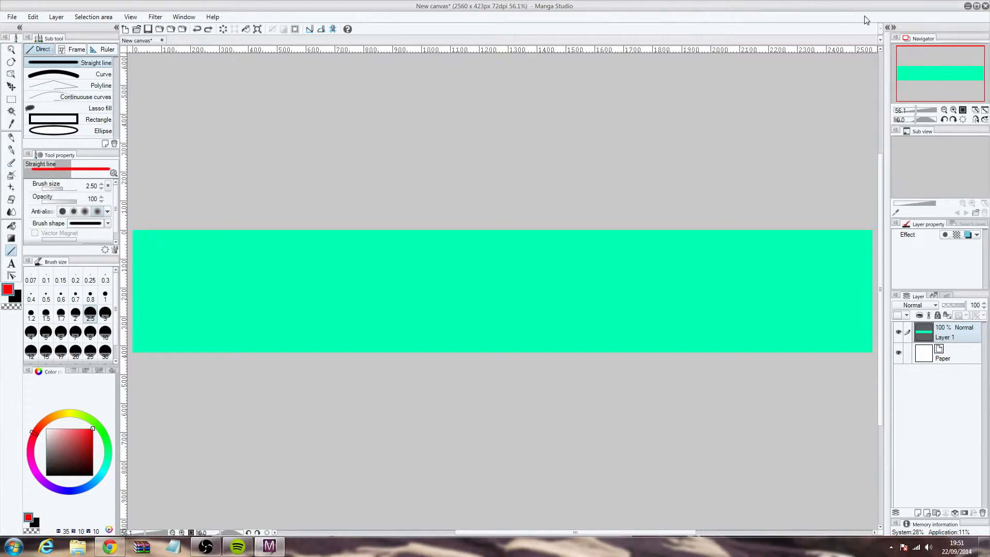
Try the flame (strip-shaped) material as the banner background, and undo it.
{"action": "left_click", "coordinate": [887, 27]}
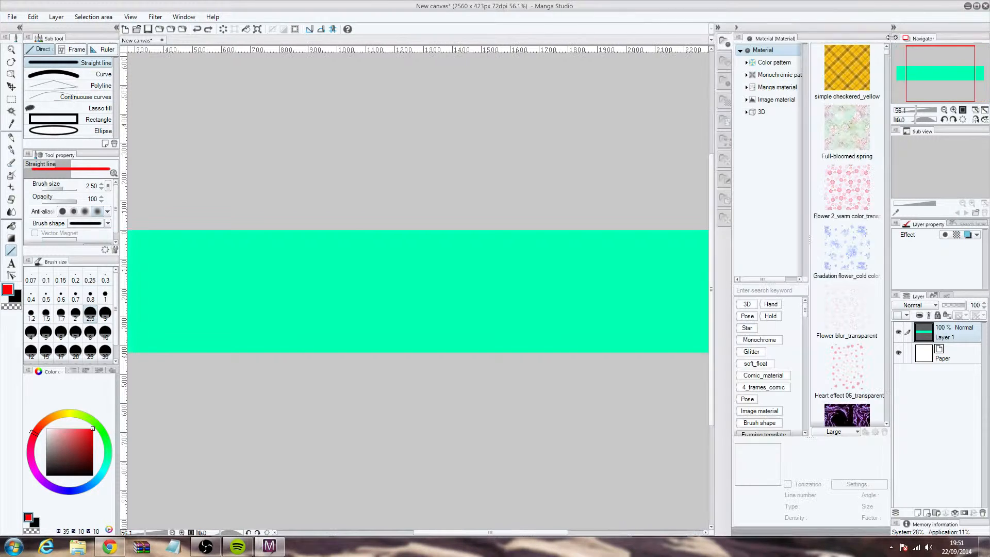
{"action": "scroll", "coordinate": [812, 218], "scroll_direction": "down", "scroll_amount": 3}
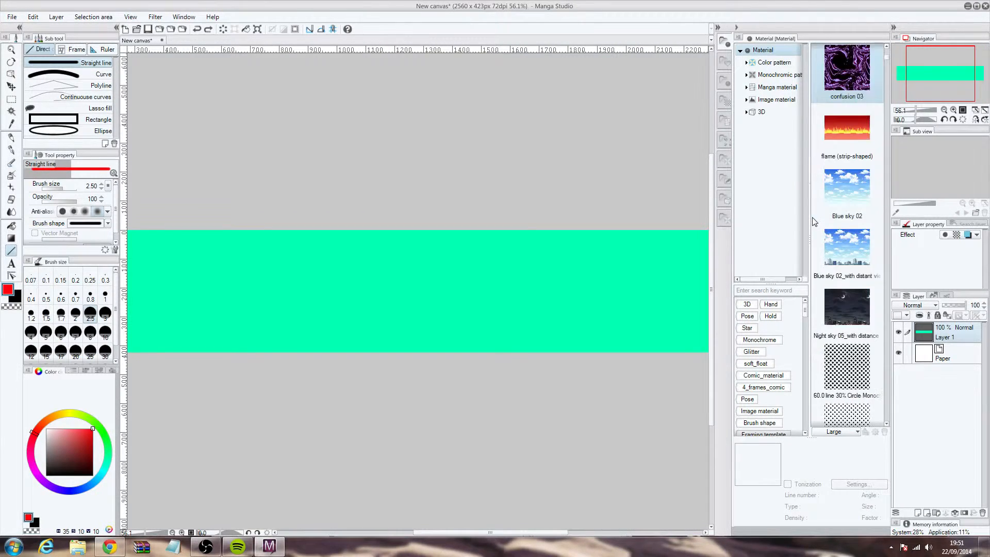
{"action": "left_click_drag", "start_coordinate": [847, 68], "coordinate": [528, 283]}
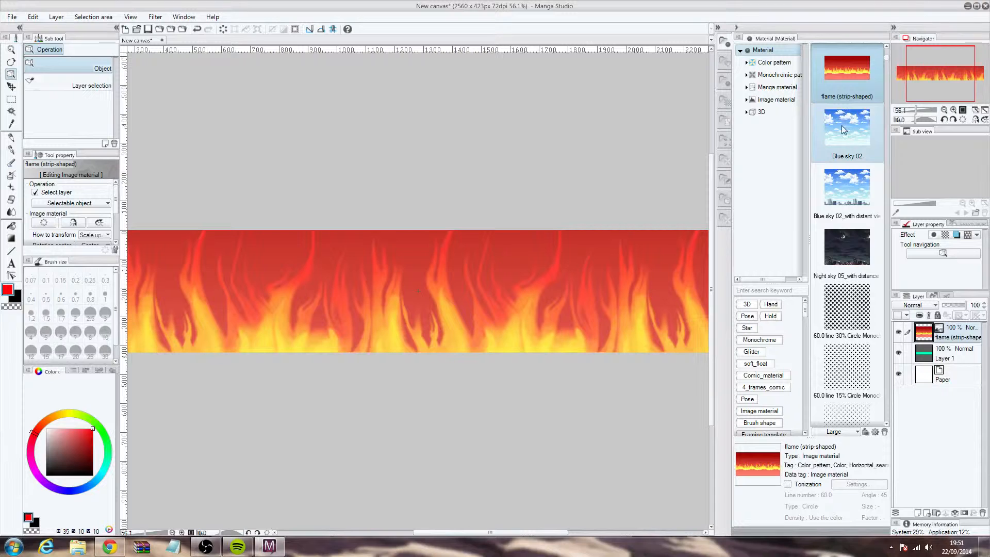
{"action": "key", "text": "ctrl+z"}
Find the Lapped circle pattern in the material library and place it over the green banner fill.
{"action": "scroll", "coordinate": [866, 134], "scroll_direction": "down", "scroll_amount": 3}
{"action": "scroll", "coordinate": [855, 149], "scroll_direction": "up", "scroll_amount": 5}
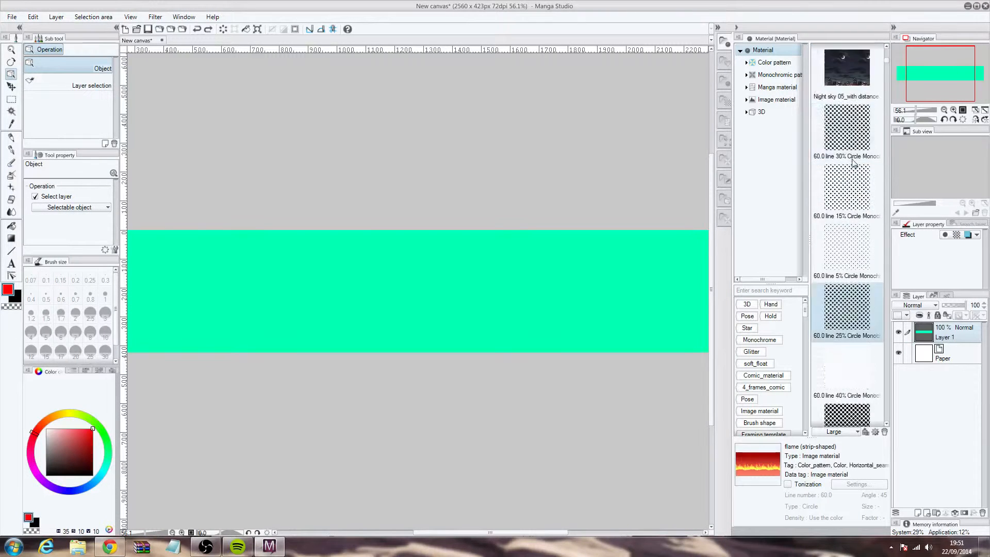
{"action": "scroll", "coordinate": [852, 158], "scroll_direction": "up", "scroll_amount": 2}
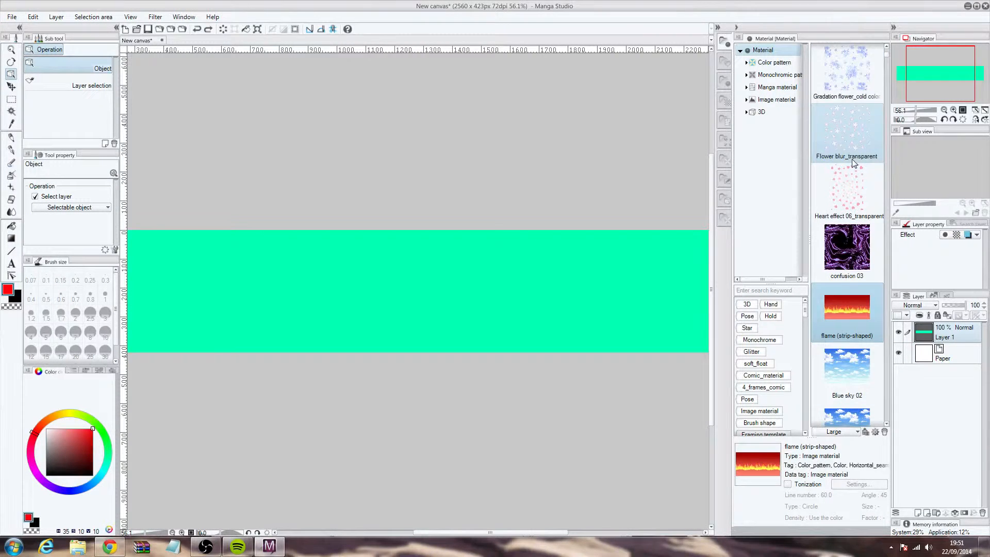
{"action": "scroll", "coordinate": [850, 170], "scroll_direction": "down", "scroll_amount": 8}
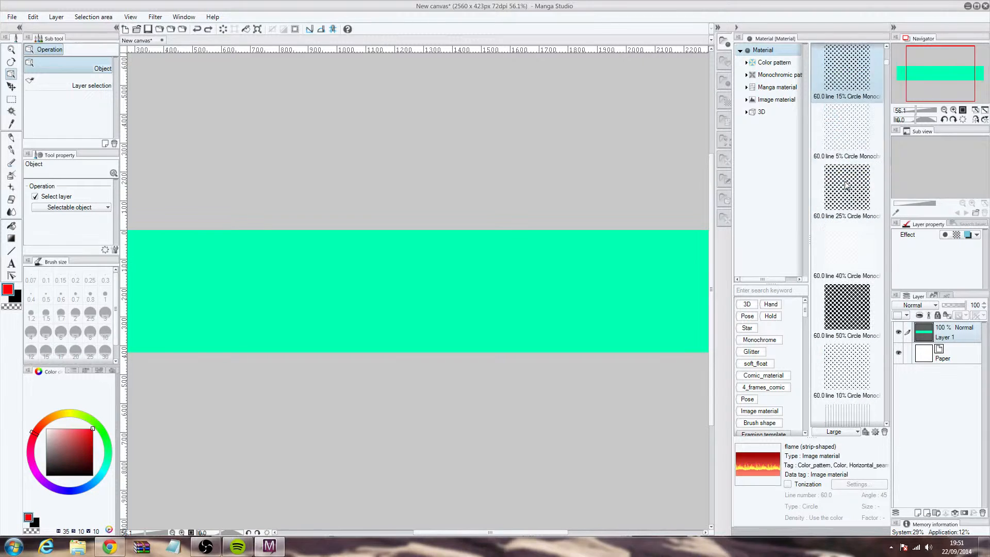
{"action": "scroll", "coordinate": [846, 185], "scroll_direction": "down", "scroll_amount": 8}
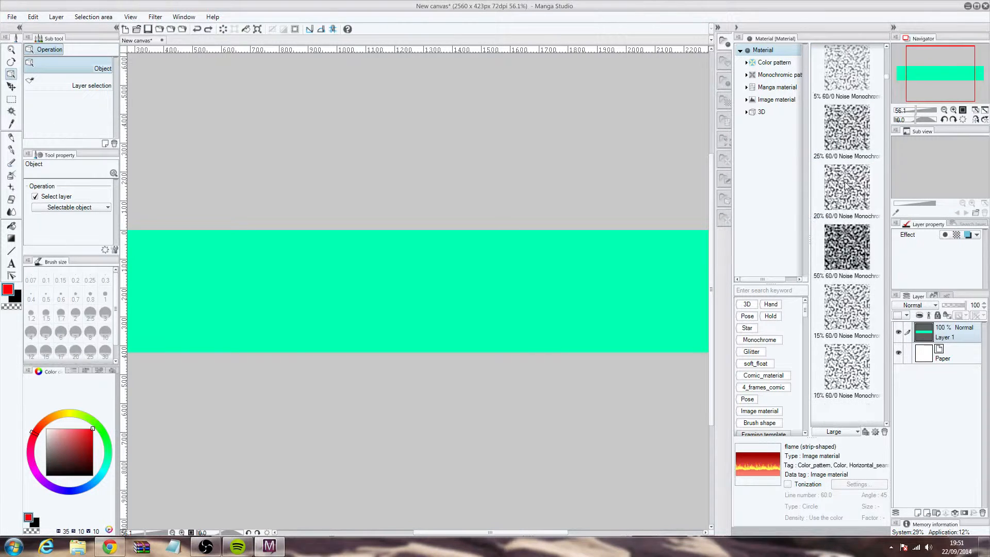
{"action": "scroll", "coordinate": [845, 181], "scroll_direction": "down", "scroll_amount": 1}
{"action": "left_click_drag", "start_coordinate": [845, 182], "coordinate": [595, 248]}
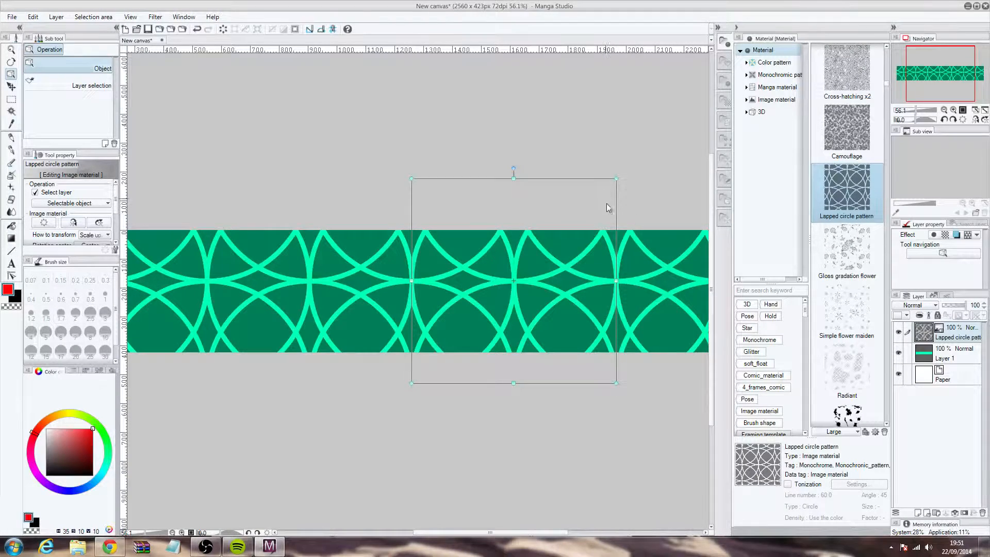
Hide the material library and merge the pattern, green fill and paper layers into one layer.
{"action": "scroll", "coordinate": [665, 183], "scroll_direction": "down", "scroll_amount": 3}
{"action": "left_click_drag", "start_coordinate": [656, 184], "coordinate": [500, 186]}
{"action": "scroll", "coordinate": [517, 150], "scroll_direction": "up", "scroll_amount": 1}
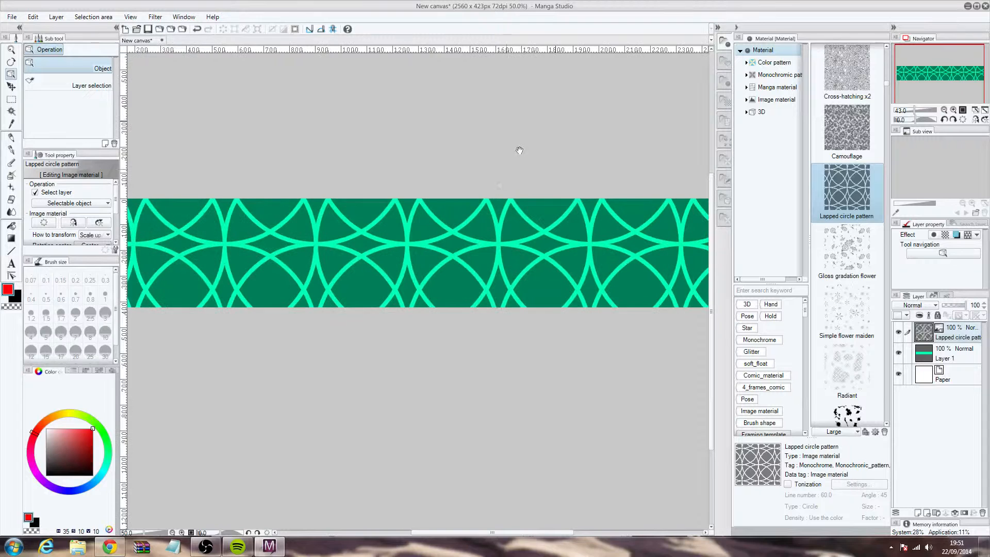
{"action": "left_click", "coordinate": [719, 28]}
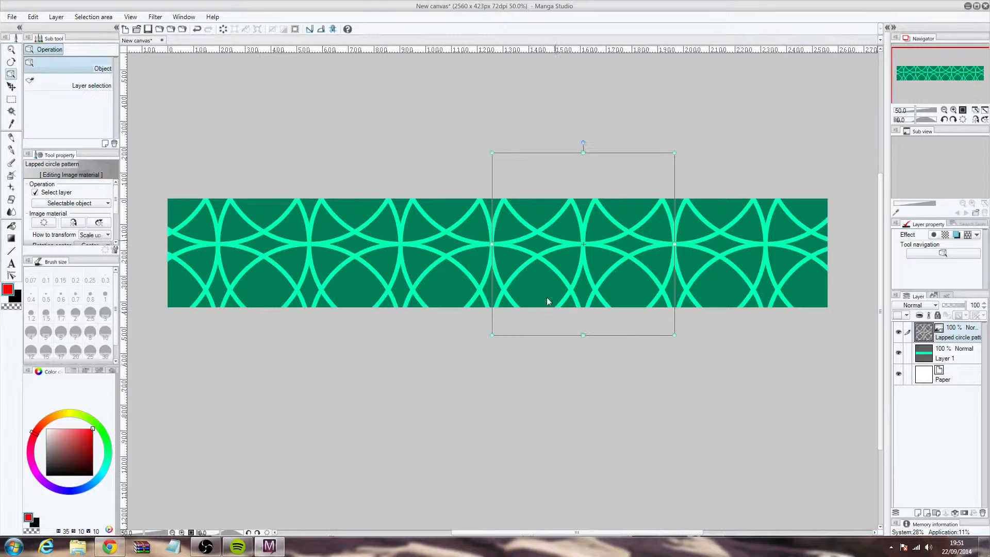
{"action": "left_click", "coordinate": [956, 515]}
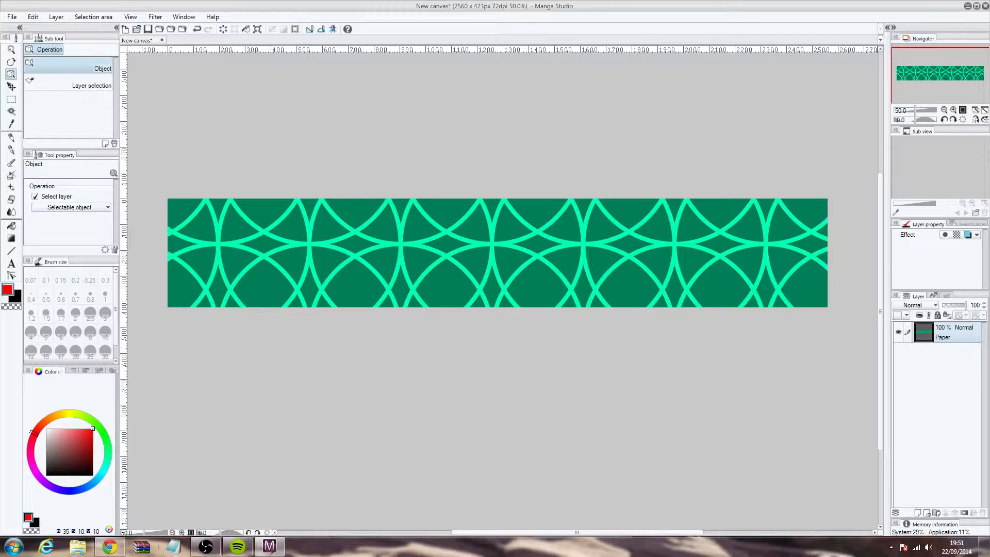
Open a new Chrome window and search Google for "free fonts".
{"action": "right_click", "coordinate": [109, 547]}
{"action": "left_click", "coordinate": [132, 461]}
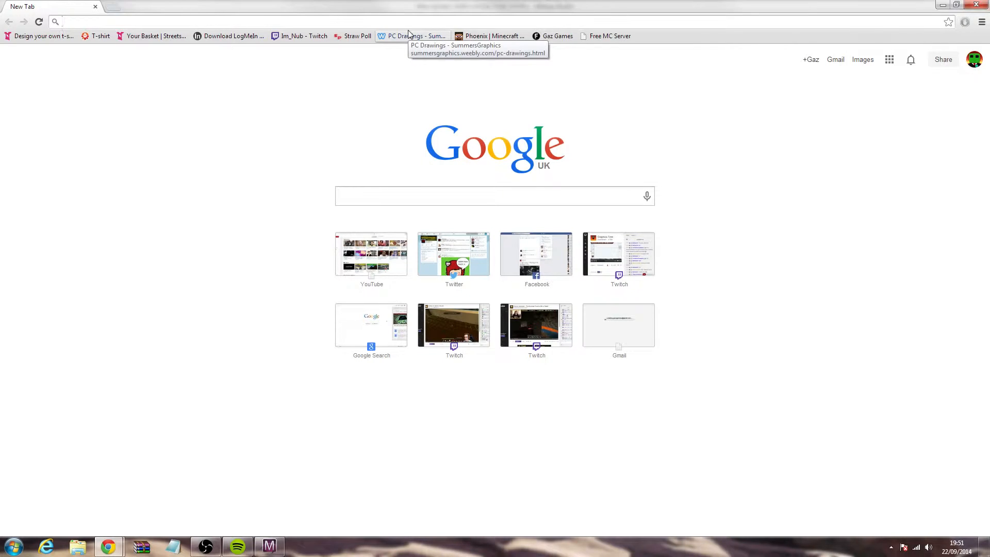
{"action": "type", "text": "GOGL"}
{"action": "key", "text": "Return"}
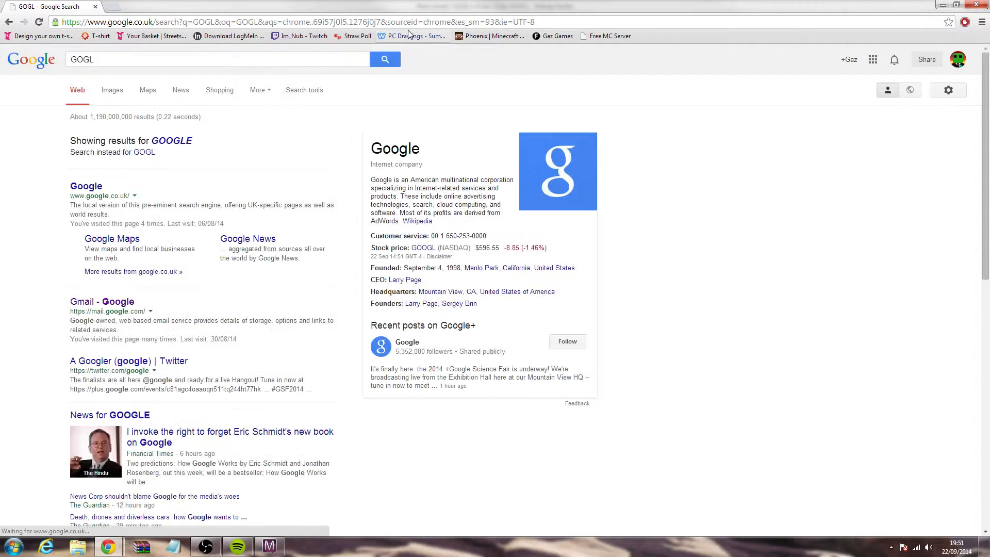
{"action": "left_click", "coordinate": [51, 64]}
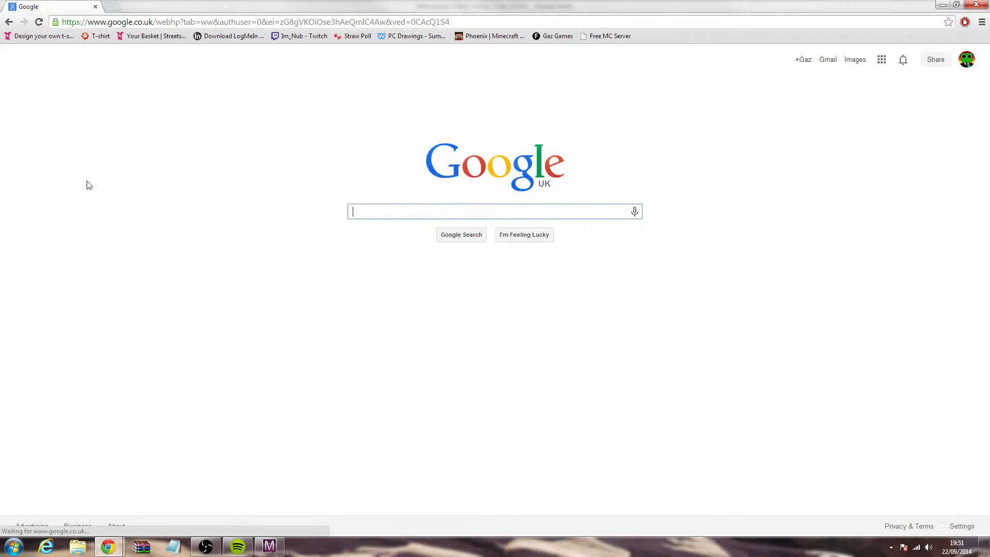
{"action": "type", "text": "free fonts"}
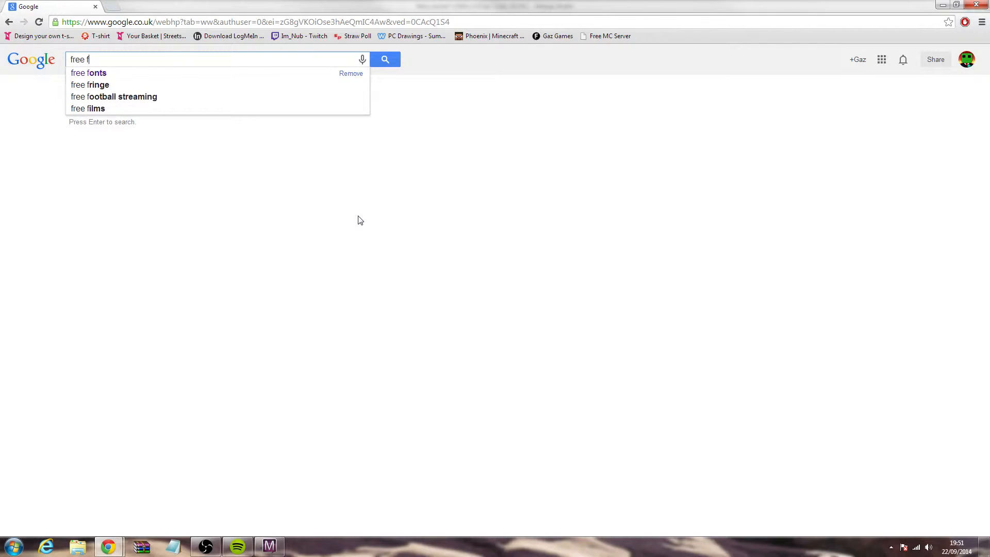
{"action": "key", "text": "Return"}
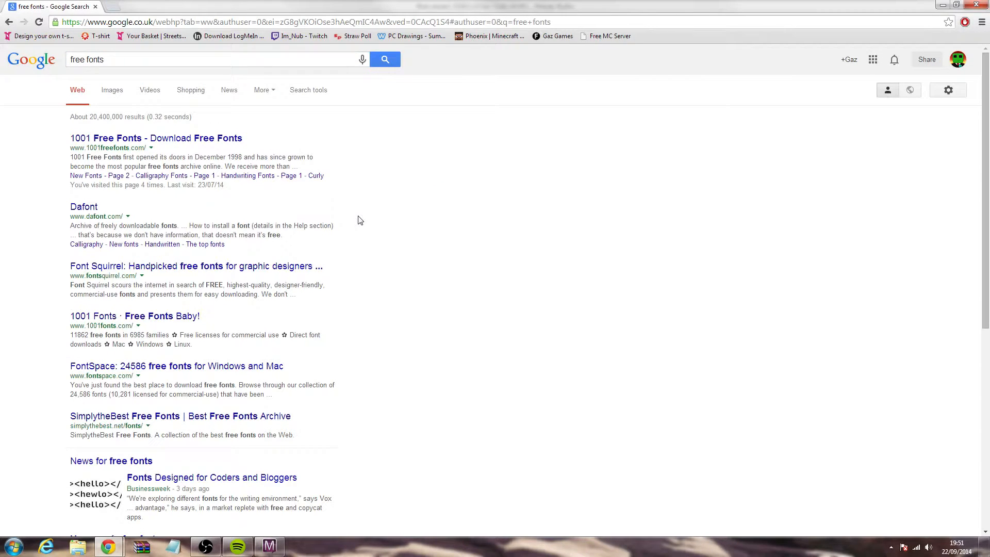
Open the 1001 Free Fonts site from the search results and download the Anime Inept font.
{"action": "left_click", "coordinate": [203, 142]}
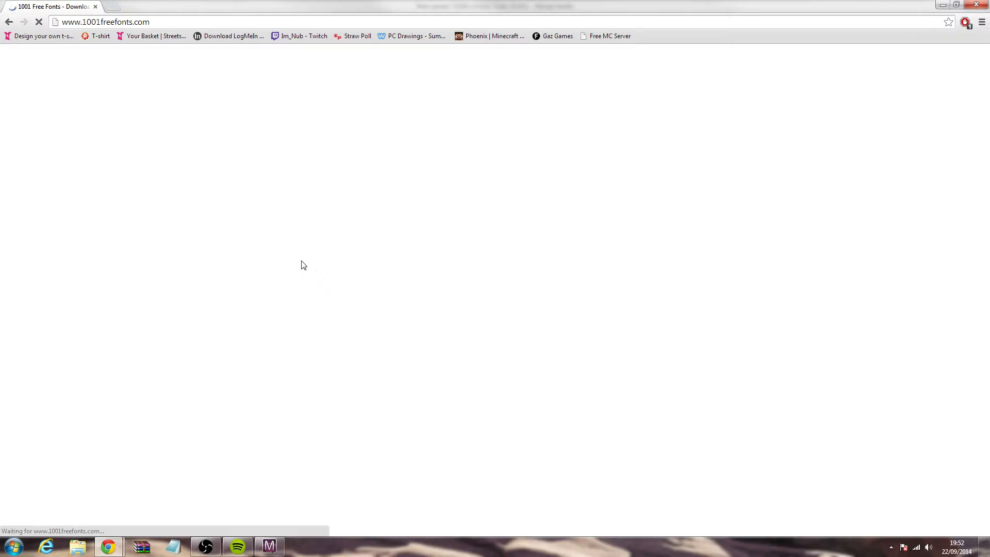
{"action": "scroll", "coordinate": [378, 311], "scroll_direction": "down", "scroll_amount": 3}
{"action": "scroll", "coordinate": [378, 311], "scroll_direction": "down", "scroll_amount": 15}
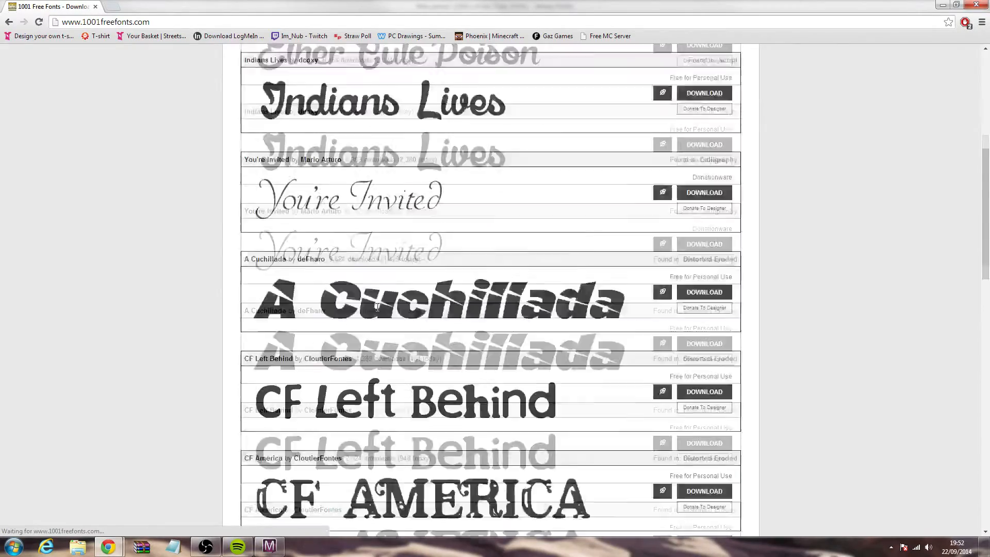
{"action": "scroll", "coordinate": [378, 316], "scroll_direction": "down", "scroll_amount": 1}
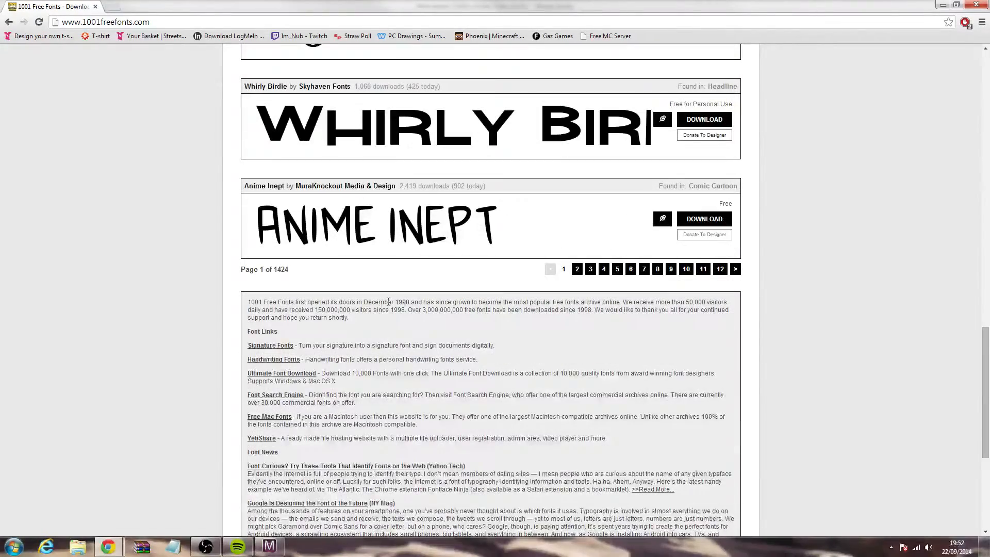
{"action": "left_click", "coordinate": [713, 220]}
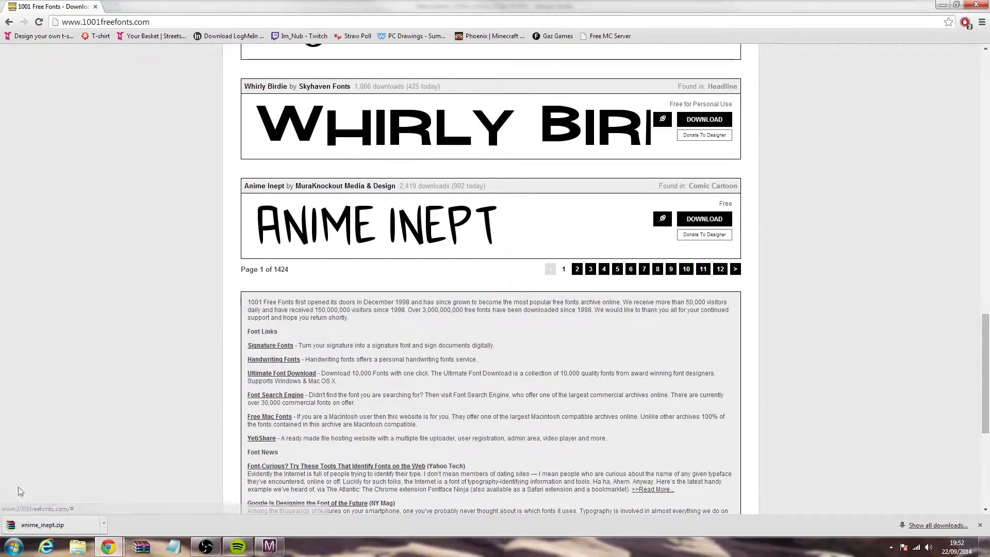
Install the Anime Inept font from the downloaded anime_inept.zip, and close the font preview and the archive.
{"action": "left_click", "coordinate": [54, 527]}
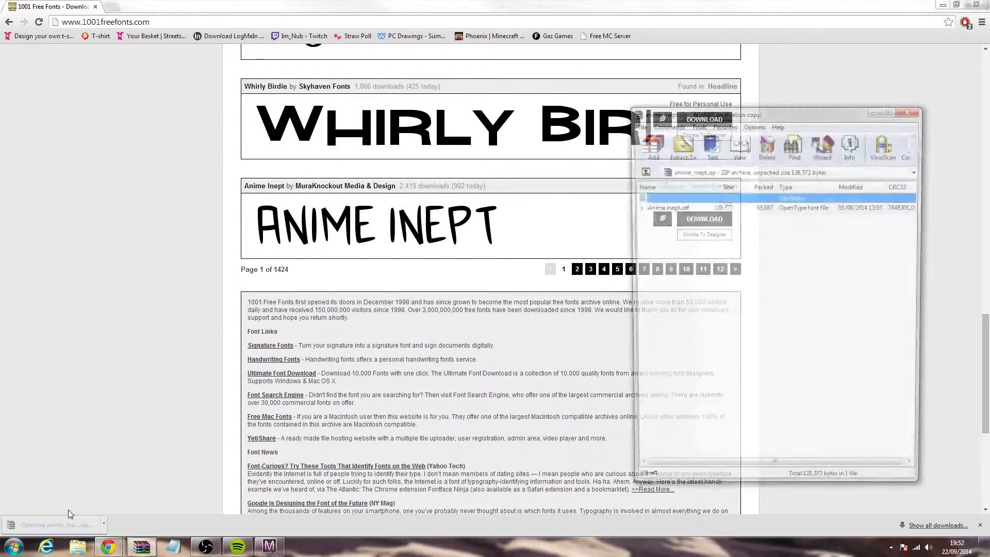
{"action": "double_click", "coordinate": [693, 207]}
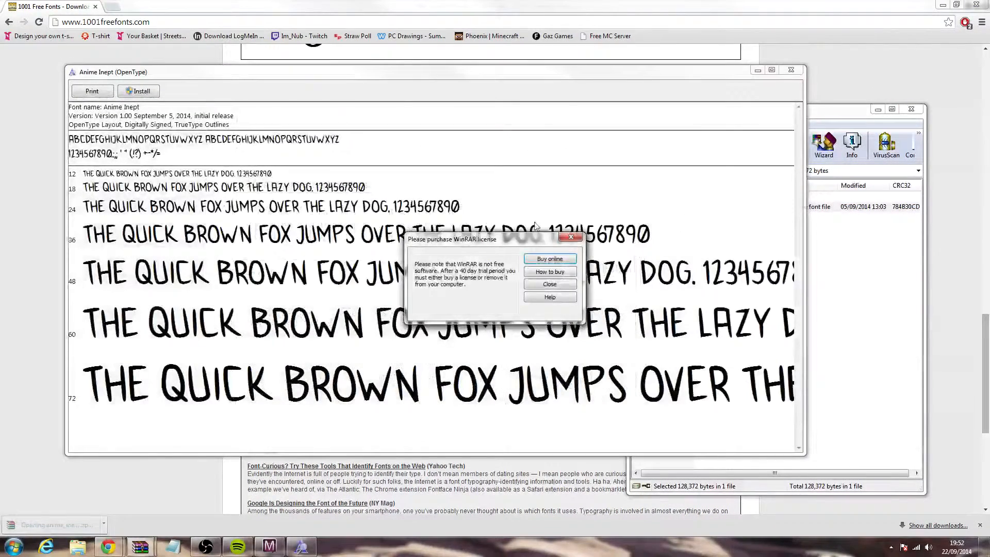
{"action": "key", "text": "Escape"}
{"action": "left_click", "coordinate": [151, 91]}
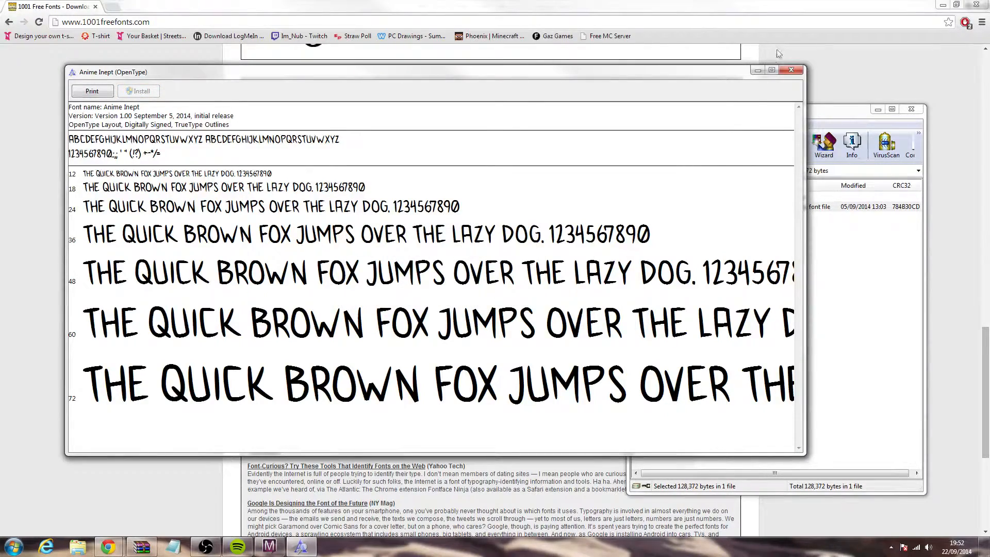
{"action": "left_click", "coordinate": [791, 69]}
{"action": "left_click", "coordinate": [911, 110]}
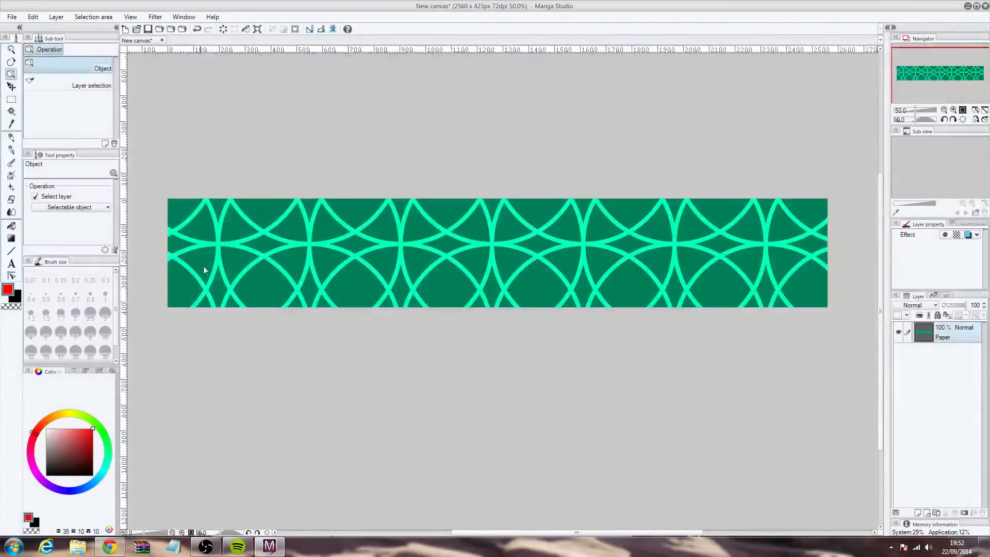
Check the Text tool's font list in Manga Studio for the newly installed Anime Inept font.
{"action": "left_click", "coordinate": [11, 264]}
{"action": "left_click", "coordinate": [106, 185]}
{"action": "scroll", "coordinate": [91, 252], "scroll_direction": "up", "scroll_amount": 10}
{"action": "scroll", "coordinate": [92, 255], "scroll_direction": "up", "scroll_amount": 7}
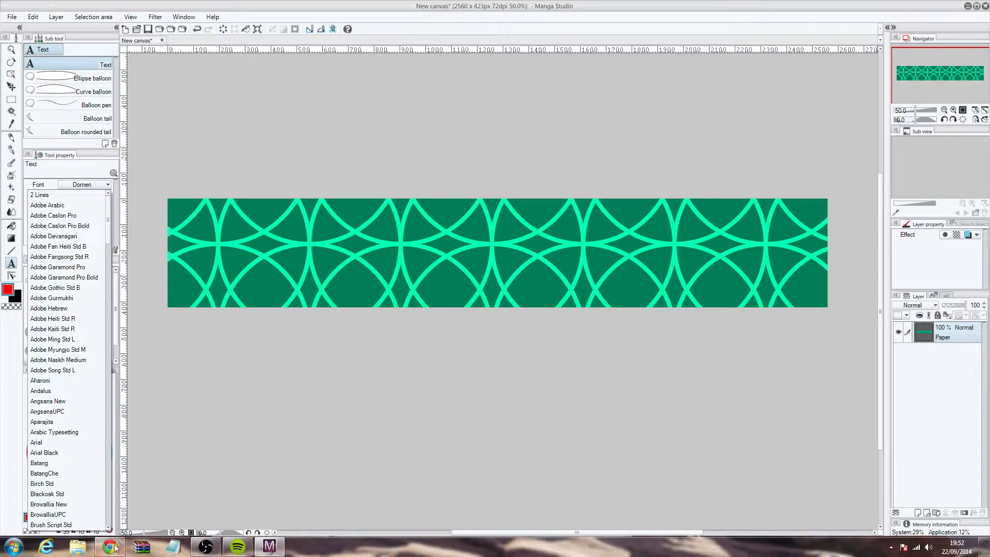
{"action": "left_click", "coordinate": [77, 546]}
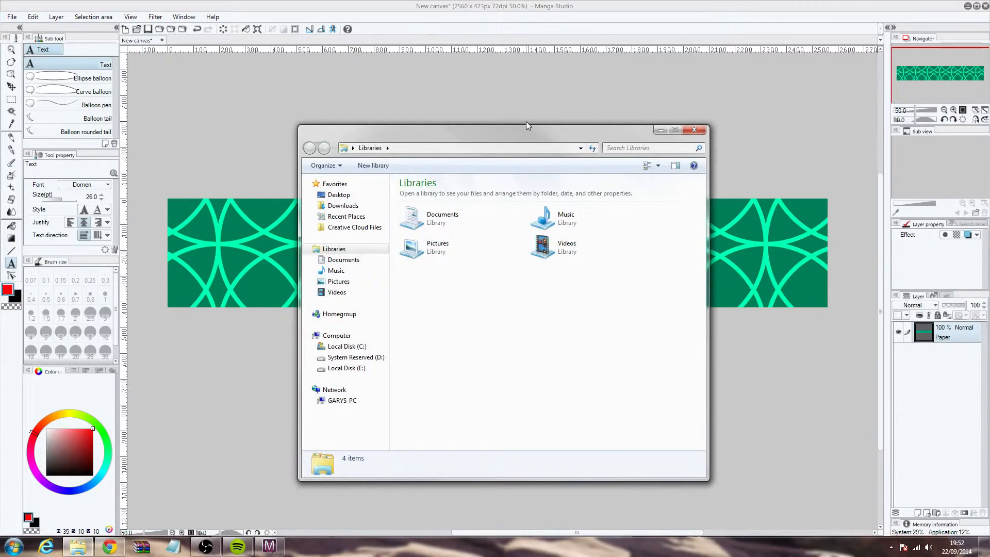
{"action": "left_click_drag", "start_coordinate": [527, 129], "coordinate": [989, 217]}
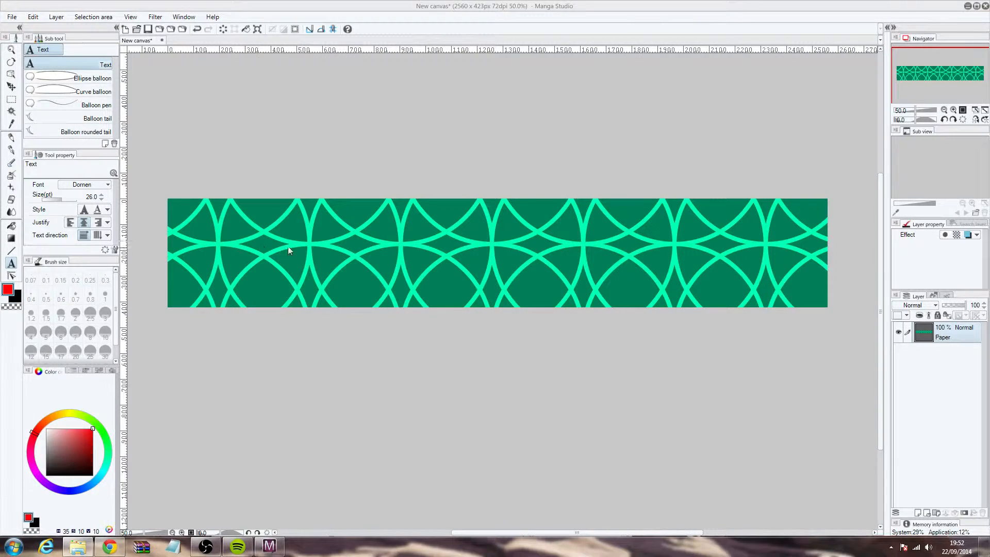
Save the canvas as Youtube Banner in the Youtube Stuff folder and reset the canvas rotation.
{"action": "left_click", "coordinate": [11, 17]}
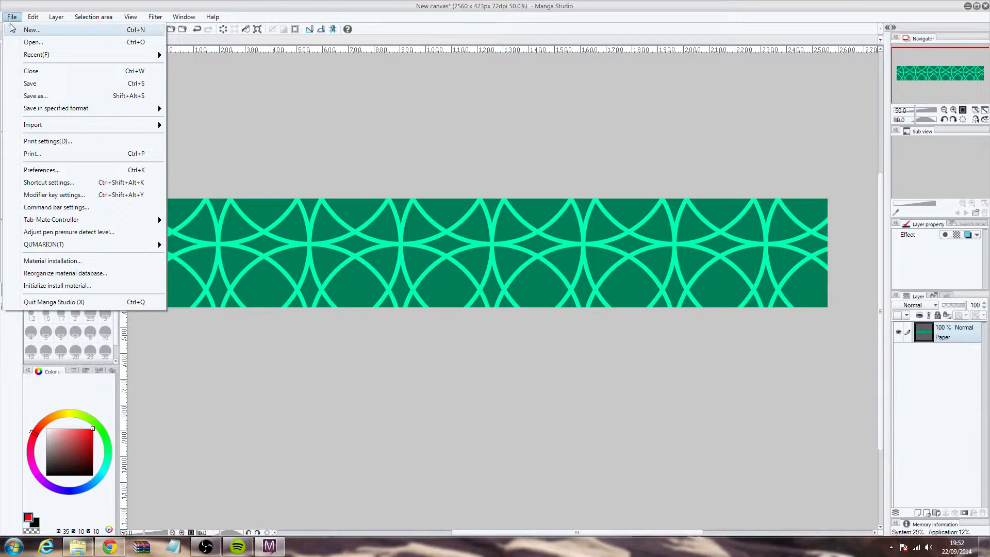
{"action": "left_click", "coordinate": [61, 97]}
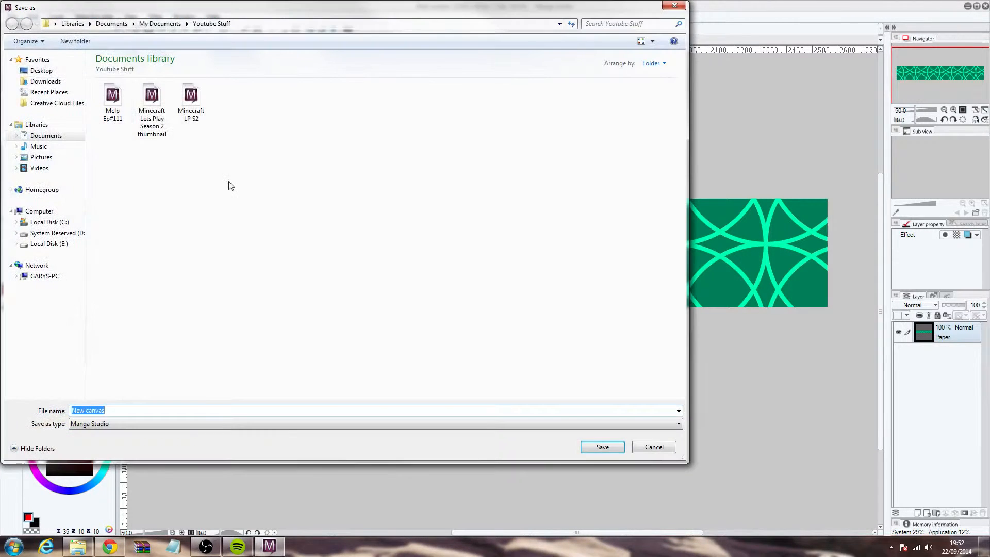
{"action": "type", "text": "Youtube ab"}
{"action": "key", "text": "Return"}
{"action": "key", "text": "^"}
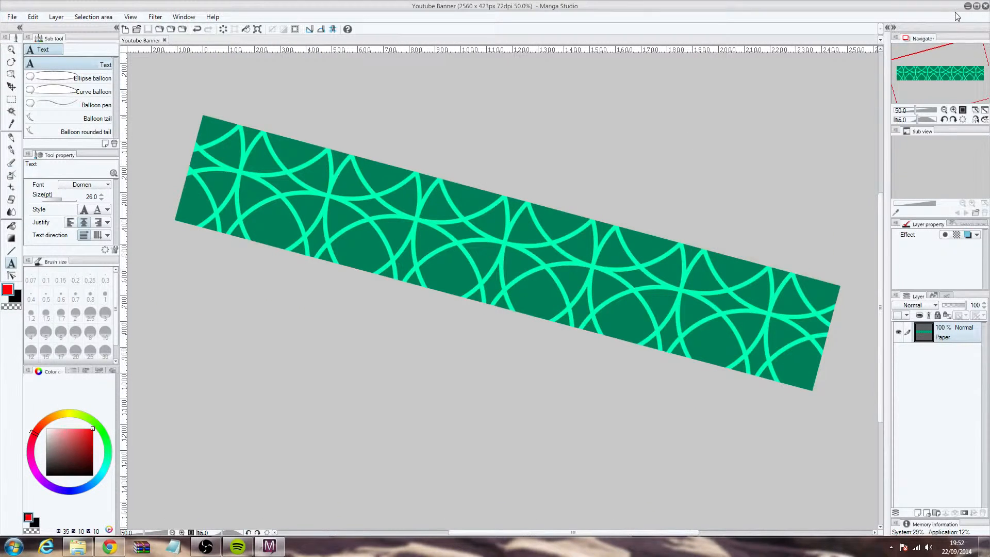
{"action": "left_click", "coordinate": [962, 119]}
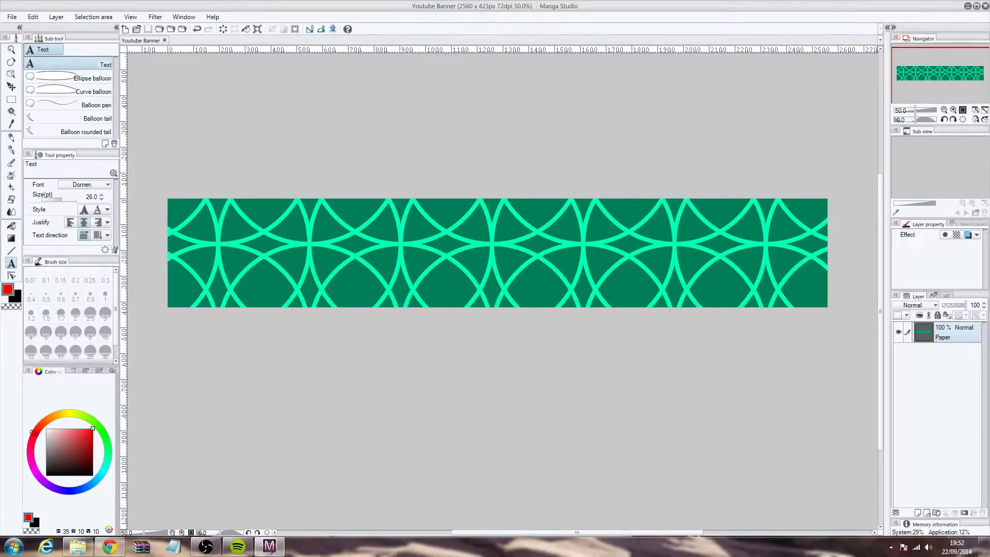
Restart Manga Studio in a maximized window and reopen the Youtube Banner file.
{"action": "left_click", "coordinate": [976, 6]}
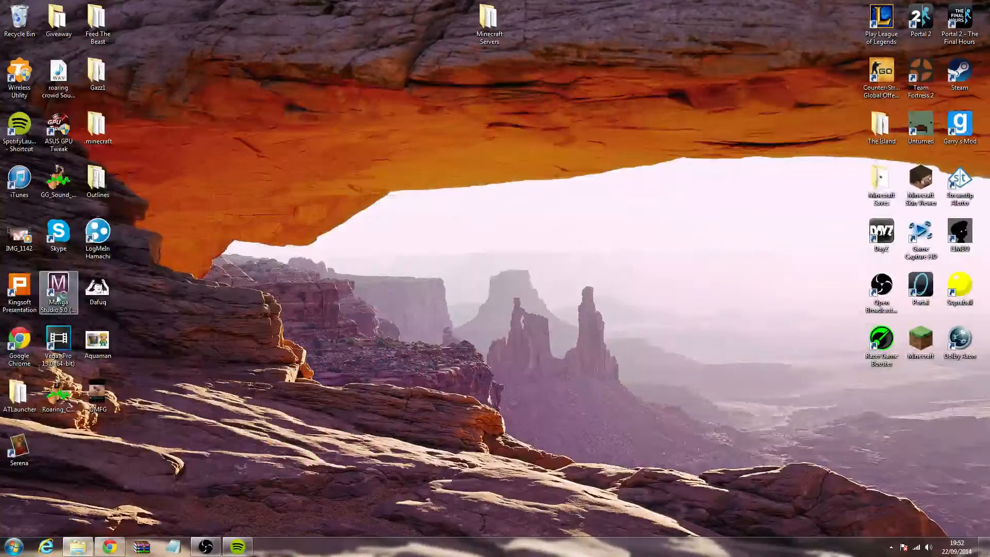
{"action": "double_click", "coordinate": [58, 293]}
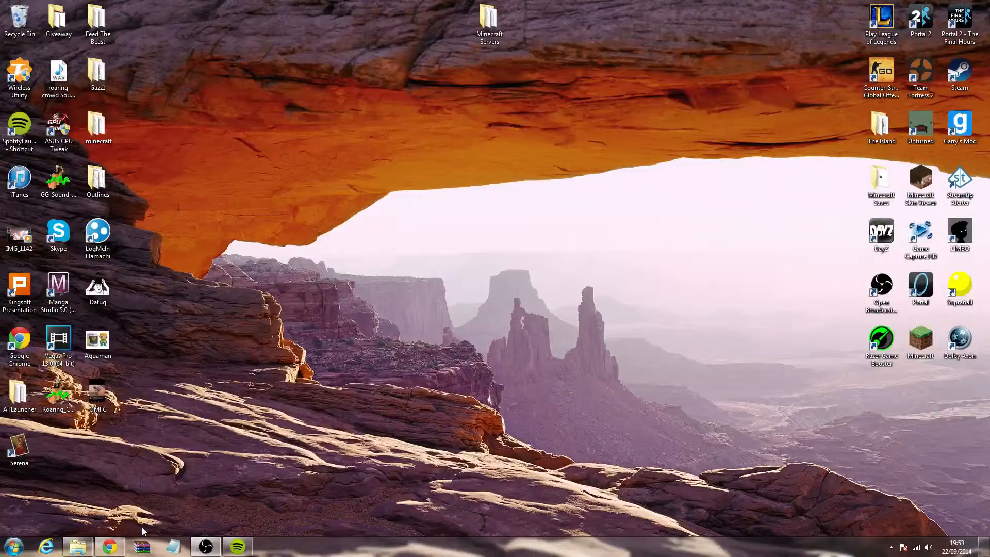
{"action": "left_click", "coordinate": [76, 301]}
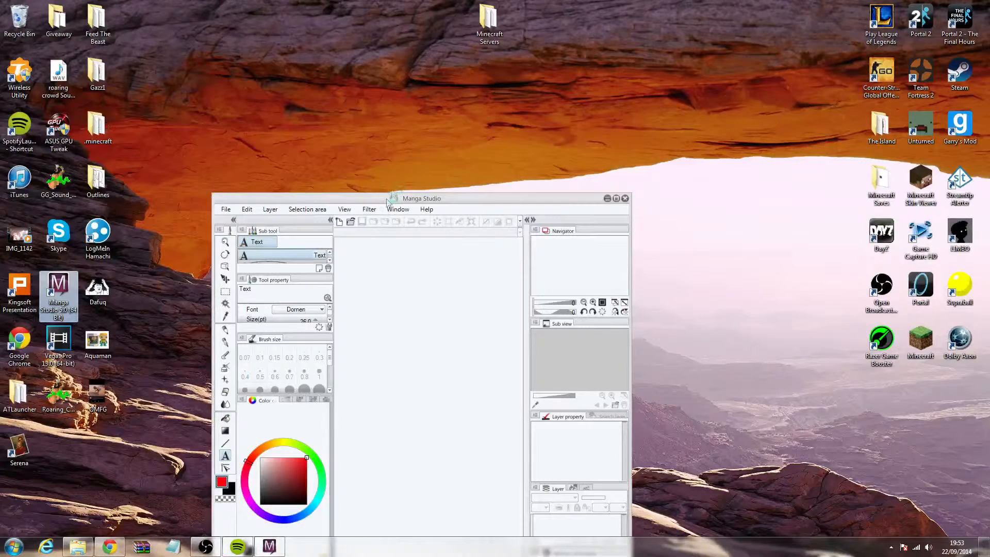
{"action": "double_click", "coordinate": [388, 201]}
{"action": "left_click", "coordinate": [11, 17]}
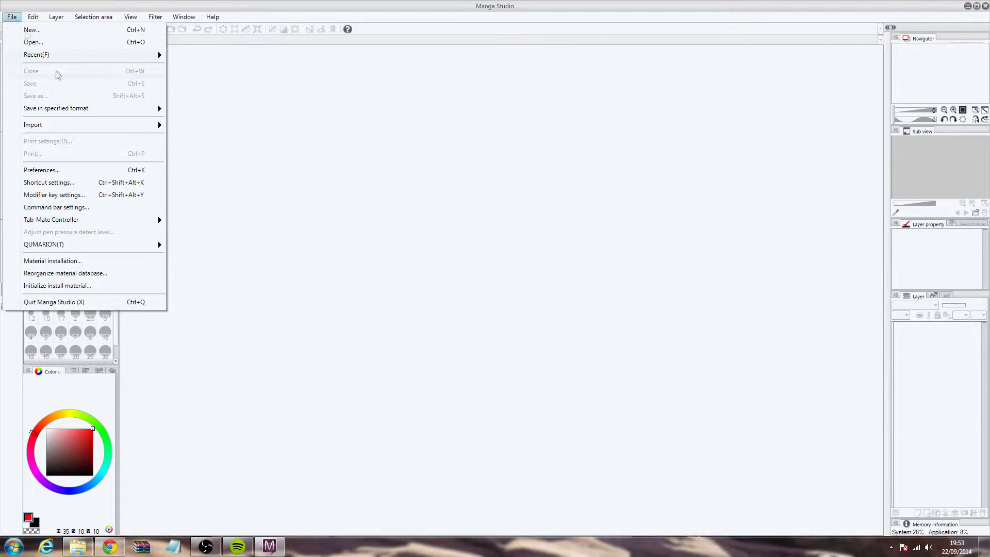
{"action": "left_click", "coordinate": [28, 42]}
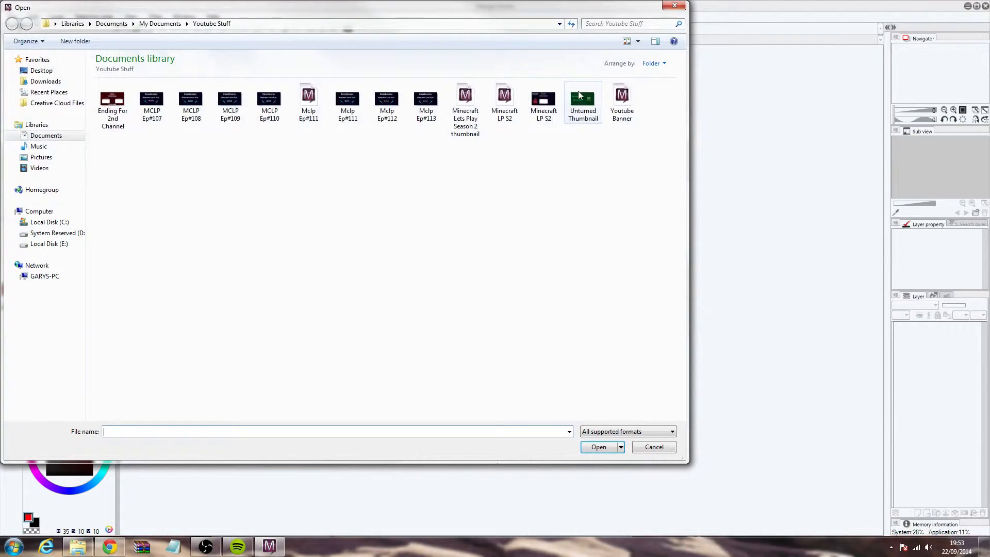
{"action": "double_click", "coordinate": [621, 100]}
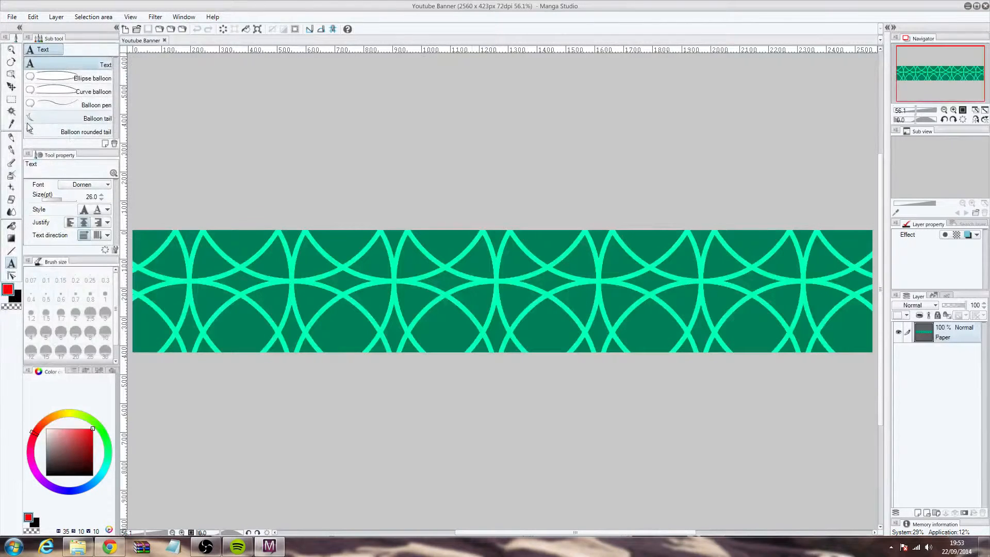
Set the Text tool's font to Anime Inept.
{"action": "left_click", "coordinate": [82, 184]}
{"action": "scroll", "coordinate": [93, 222], "scroll_direction": "up", "scroll_amount": 5}
{"action": "left_click", "coordinate": [91, 218]}
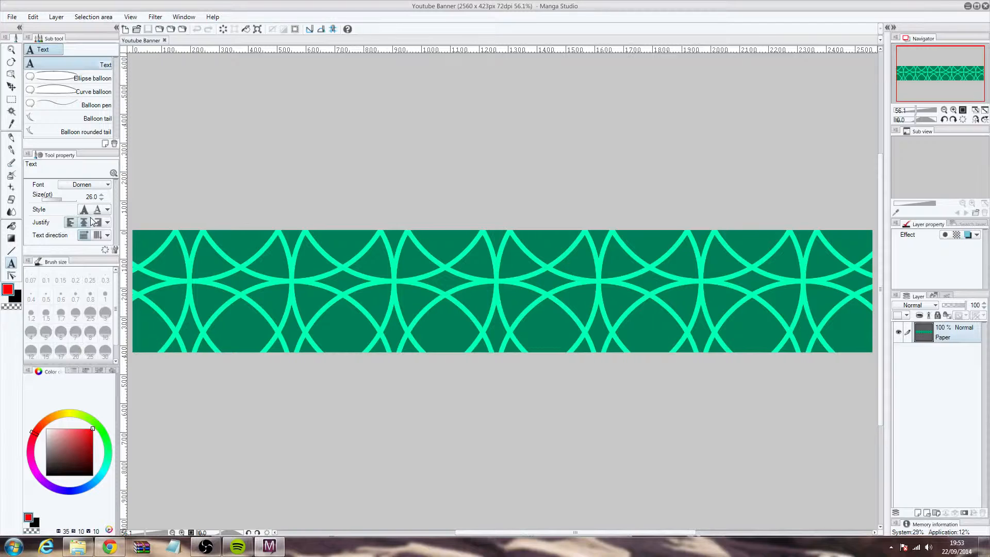
{"action": "left_click", "coordinate": [94, 185]}
{"action": "scroll", "coordinate": [98, 227], "scroll_direction": "up", "scroll_amount": 5}
{"action": "scroll", "coordinate": [98, 233], "scroll_direction": "up", "scroll_amount": 6}
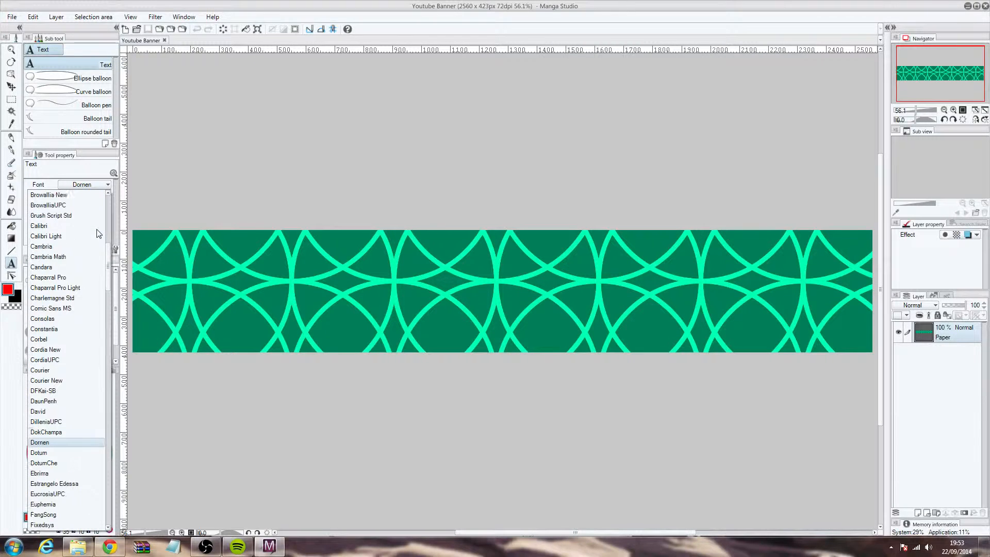
{"action": "scroll", "coordinate": [67, 284], "scroll_direction": "up", "scroll_amount": 2}
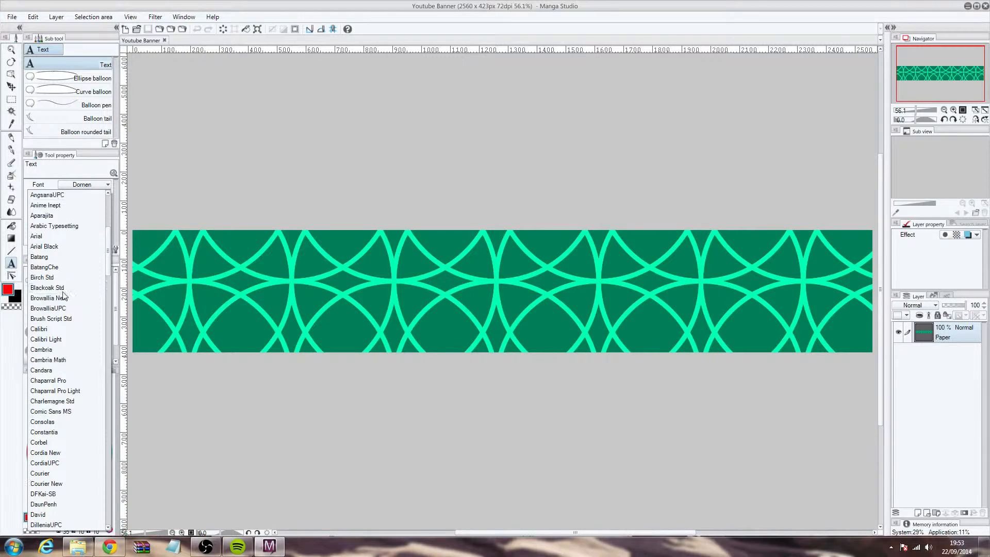
{"action": "left_click", "coordinate": [68, 217]}
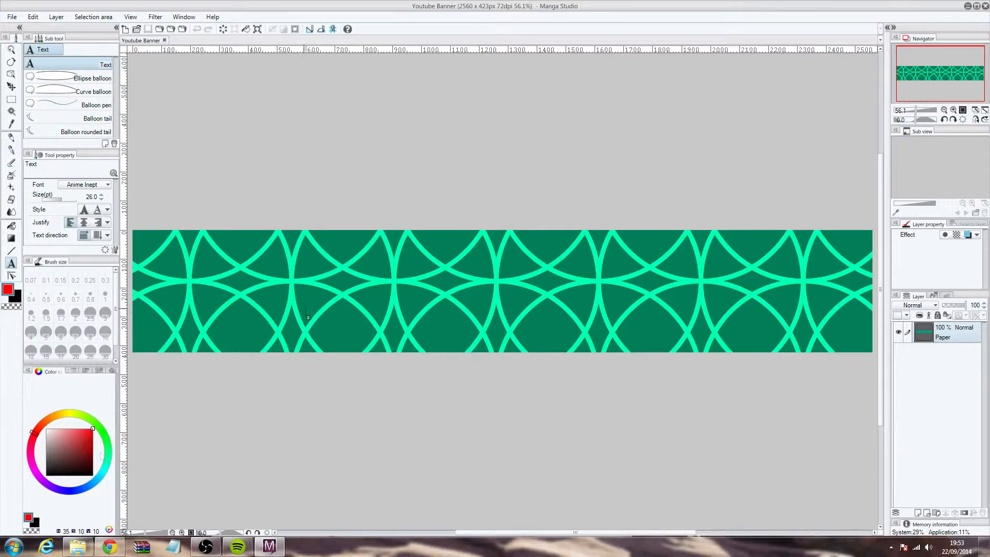
{"action": "right_click", "coordinate": [284, 303]}
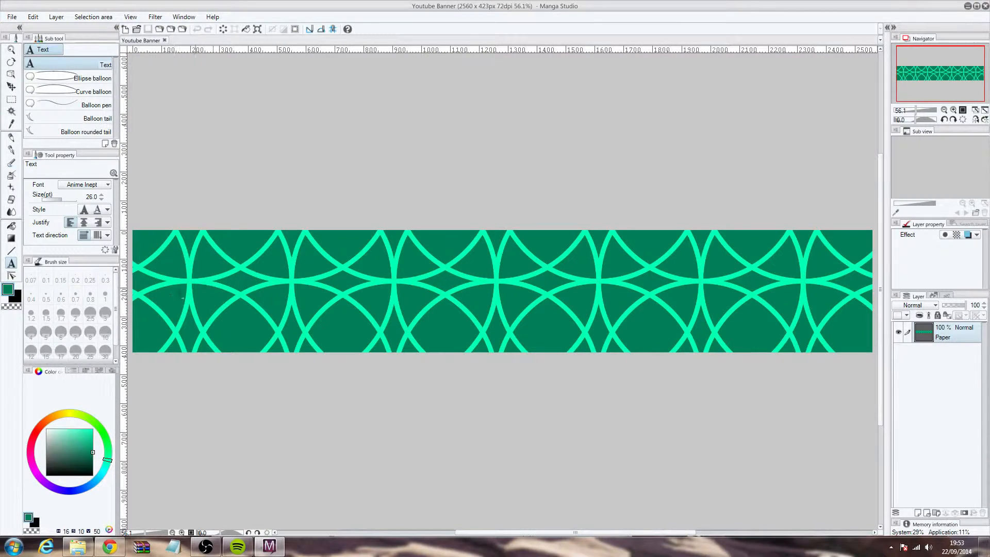
{"action": "left_click", "coordinate": [212, 291]}
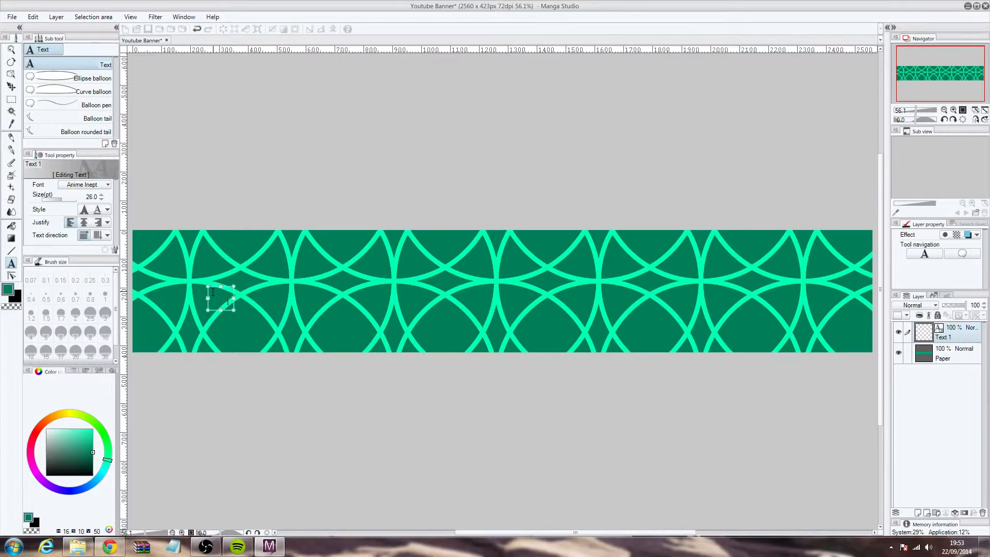
{"action": "double_click", "coordinate": [213, 292]}
{"action": "key", "text": "BackSpace"}
{"action": "left_click", "coordinate": [364, 280]}
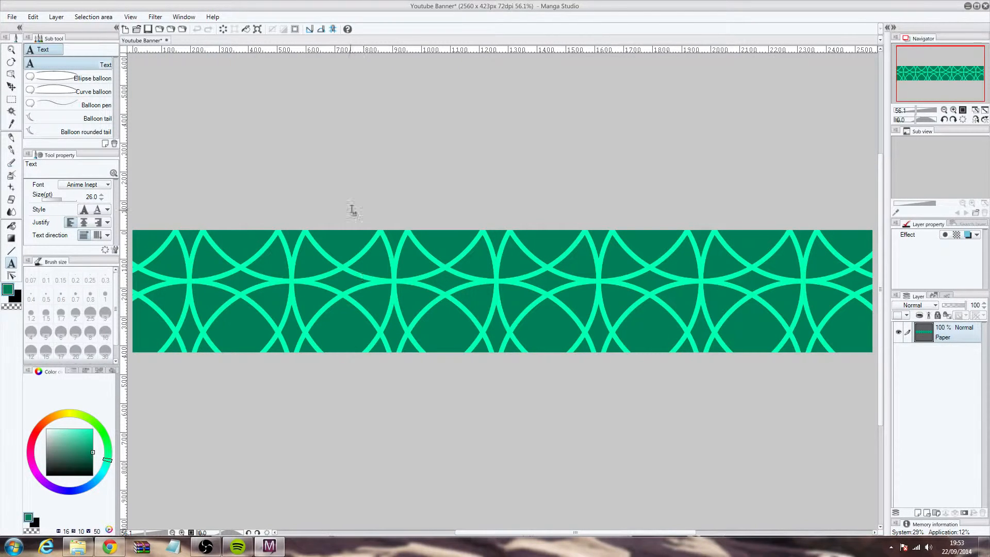
Add the text "GazzGraphics" to the banner and colour it white.
{"action": "left_click", "coordinate": [329, 307]}
{"action": "type", "text": "..."}
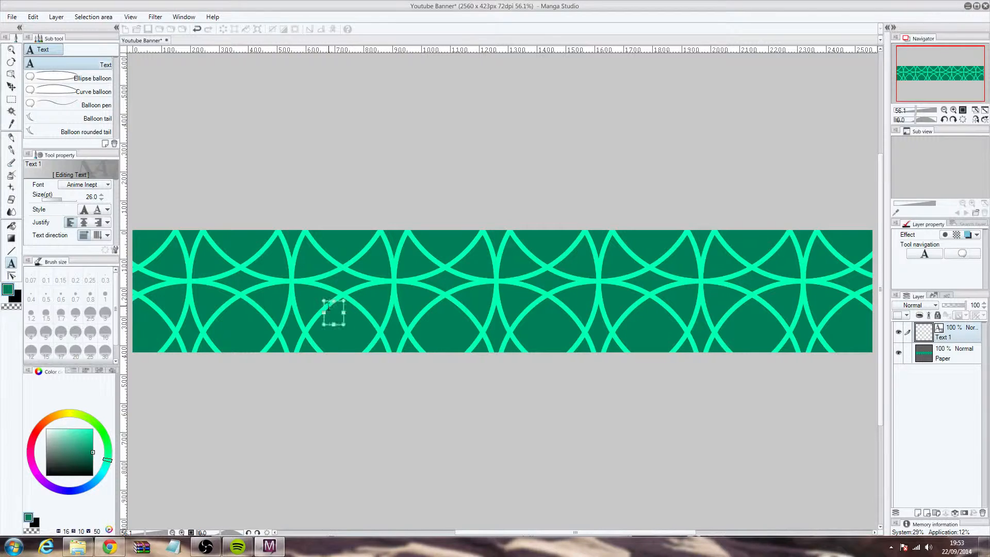
{"action": "type", "text": "PHA"}
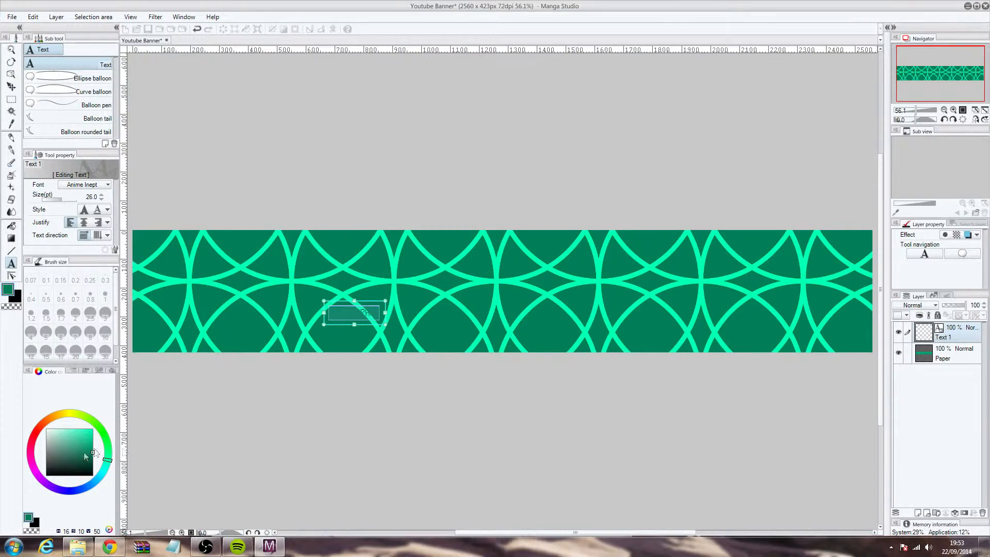
{"action": "left_click_drag", "start_coordinate": [95, 452], "coordinate": [3, 382]}
Enlarge the GazzGraphics text to about 200 pt and centre it on the banner.
{"action": "left_click_drag", "start_coordinate": [355, 300], "coordinate": [536, 230]}
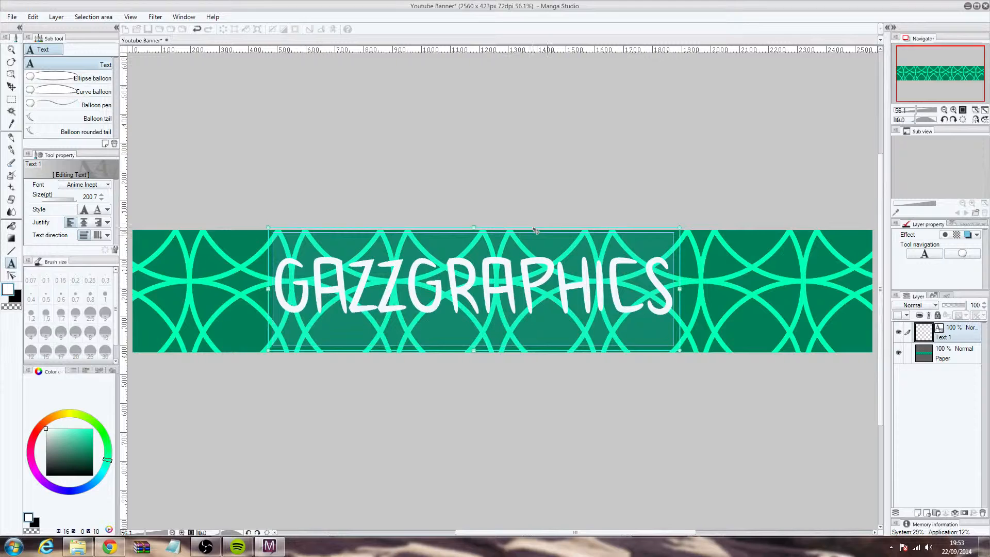
{"action": "left_click_drag", "start_coordinate": [690, 162], "coordinate": [721, 162]}
{"action": "mouse_move", "coordinate": [596, 192]}
{"action": "left_mouse_down"}
{"action": "mouse_move", "coordinate": [685, 165]}
{"action": "mouse_move", "coordinate": [727, 128]}
{"action": "mouse_move", "coordinate": [720, 119]}
{"action": "mouse_move", "coordinate": [645, 116]}
{"action": "left_mouse_up"}
{"action": "scroll", "coordinate": [712, 183], "scroll_direction": "down", "scroll_amount": 1}
{"action": "left_click_drag", "start_coordinate": [689, 139], "coordinate": [713, 132]}
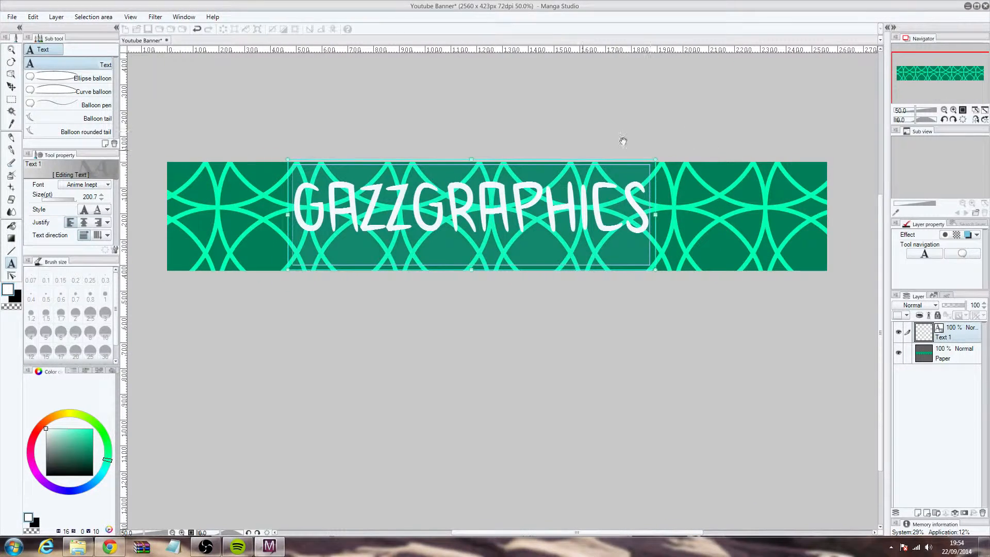
{"action": "left_click_drag", "start_coordinate": [538, 162], "coordinate": [570, 170]}
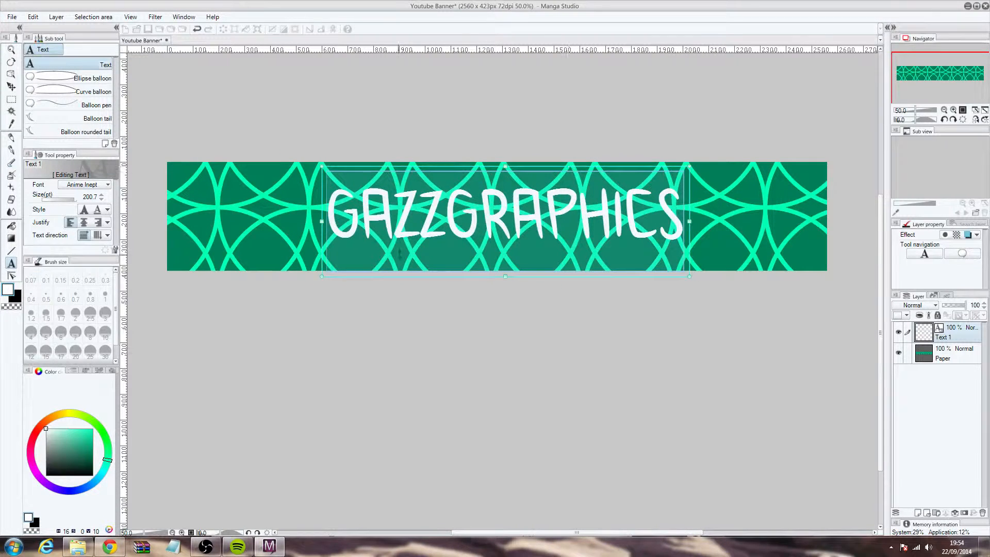
Add a border effect to the GazzGraphics text and set its edge colour to dark green.
{"action": "left_click", "coordinate": [485, 213]}
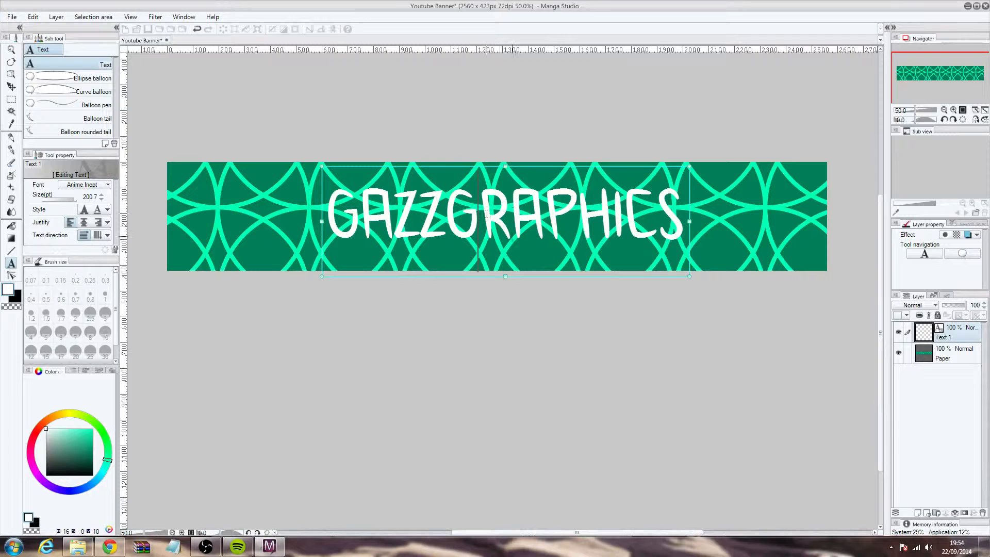
{"action": "left_click", "coordinate": [945, 235]}
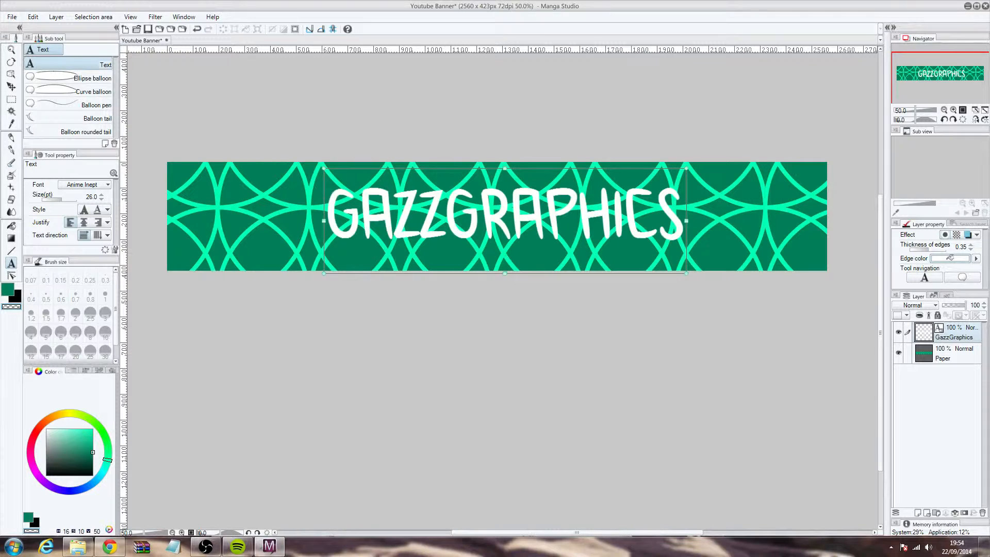
{"action": "left_click", "coordinate": [93, 453]}
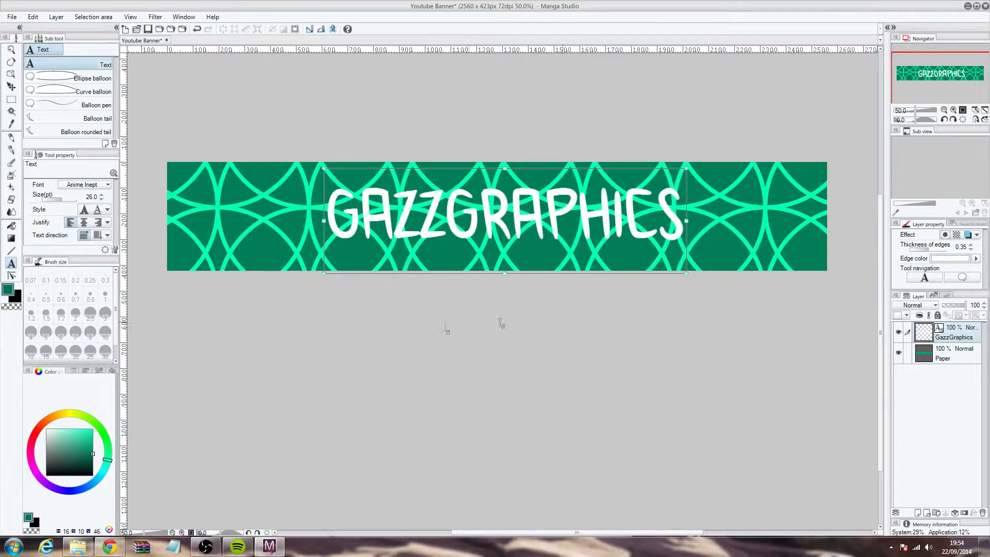
{"action": "left_click", "coordinate": [952, 258]}
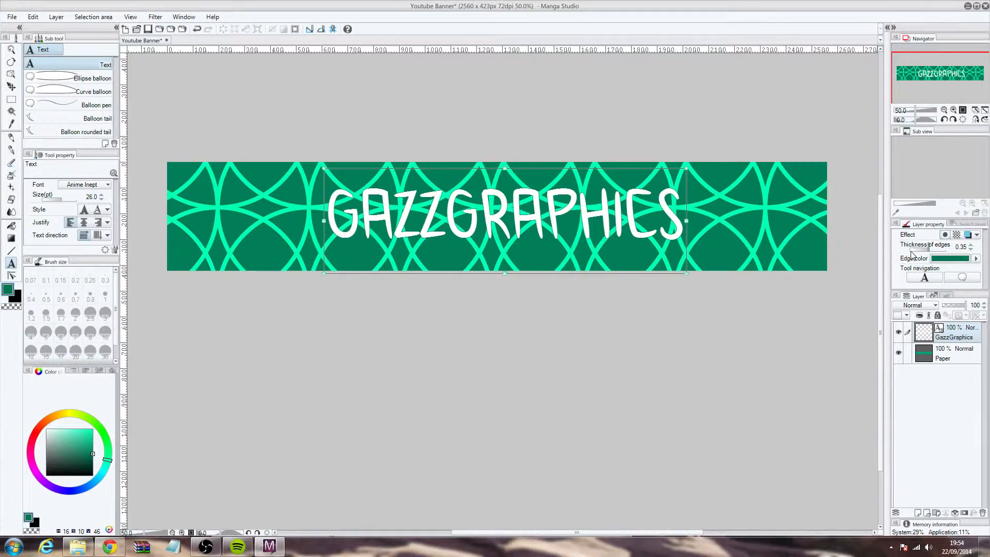
Set the text border's edge thickness to 2.10 and its edge colour to black.
{"action": "left_click", "coordinate": [972, 245]}
{"action": "left_click", "coordinate": [973, 245]}
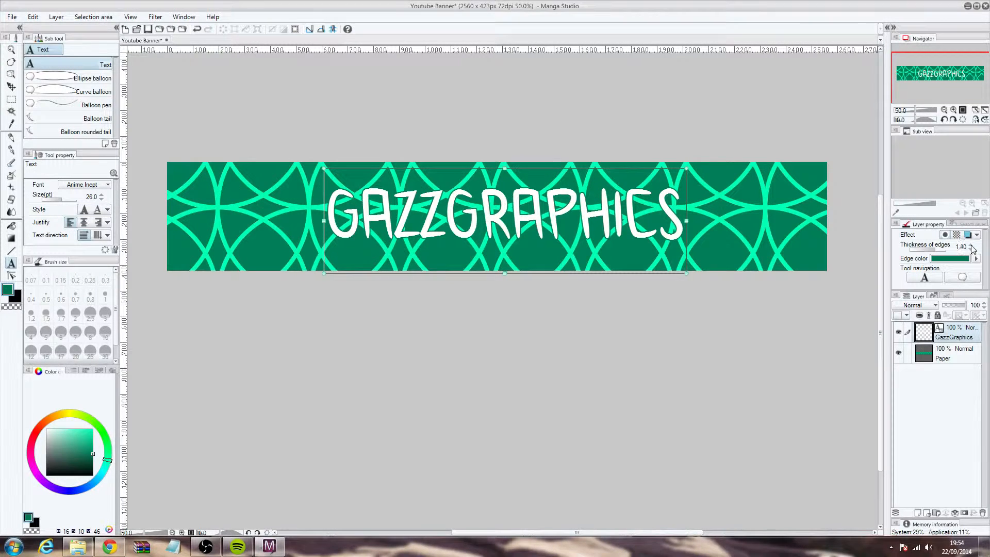
{"action": "left_click_drag", "start_coordinate": [82, 438], "coordinate": [35, 494]}
{"action": "left_click", "coordinate": [957, 258]}
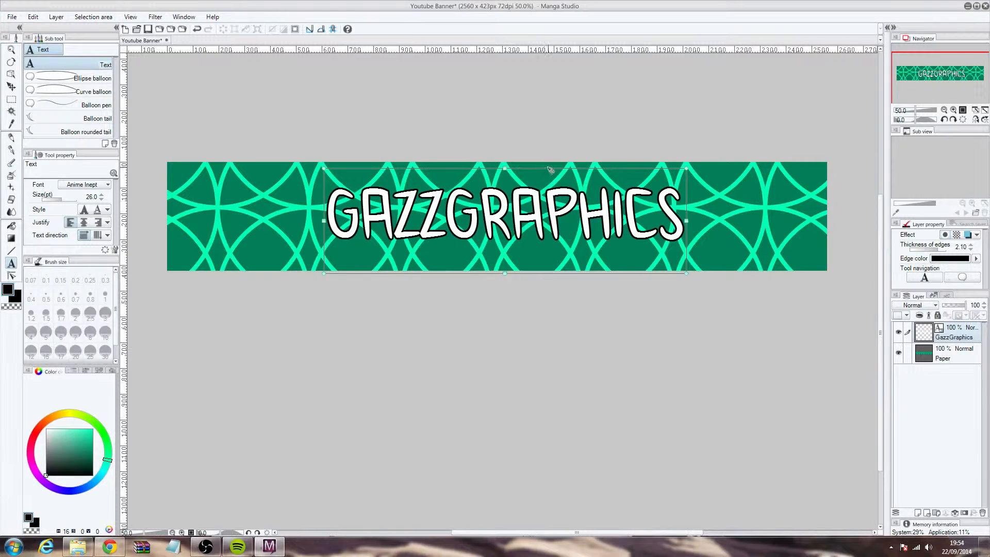
Nudge the GazzGraphics text slightly to the left, then select the whole canvas to check its centring and deselect.
{"action": "left_click_drag", "start_coordinate": [551, 169], "coordinate": [548, 168]}
{"action": "key", "text": "ctrl+a"}
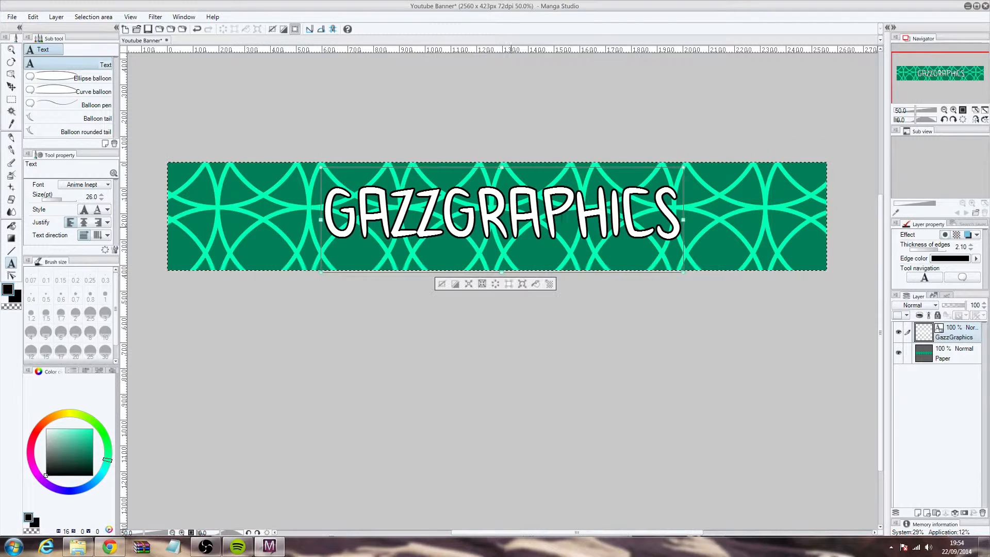
{"action": "left_click", "coordinate": [442, 284]}
Select the white interiors of all the GazzGraphics letters with the Auto select tool.
{"action": "scroll", "coordinate": [456, 230], "scroll_direction": "up", "scroll_amount": 3}
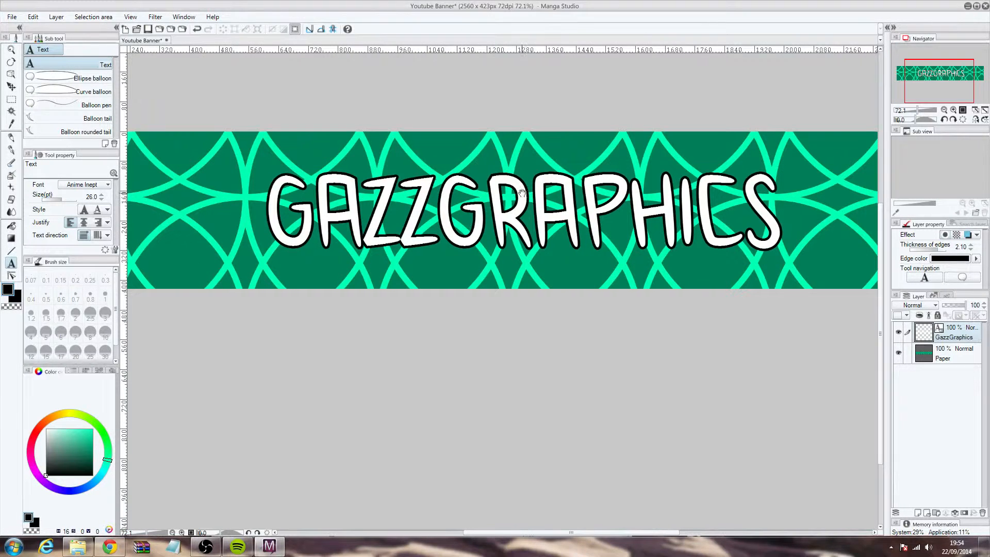
{"action": "left_click", "coordinate": [11, 111]}
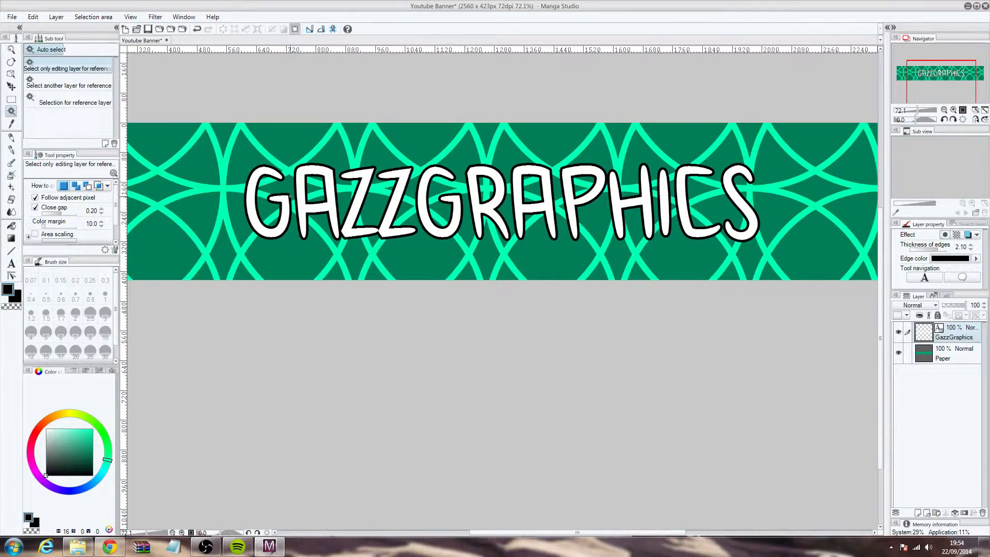
{"action": "left_click", "coordinate": [288, 218]}
{"action": "left_click", "coordinate": [335, 208], "text": "shift"}
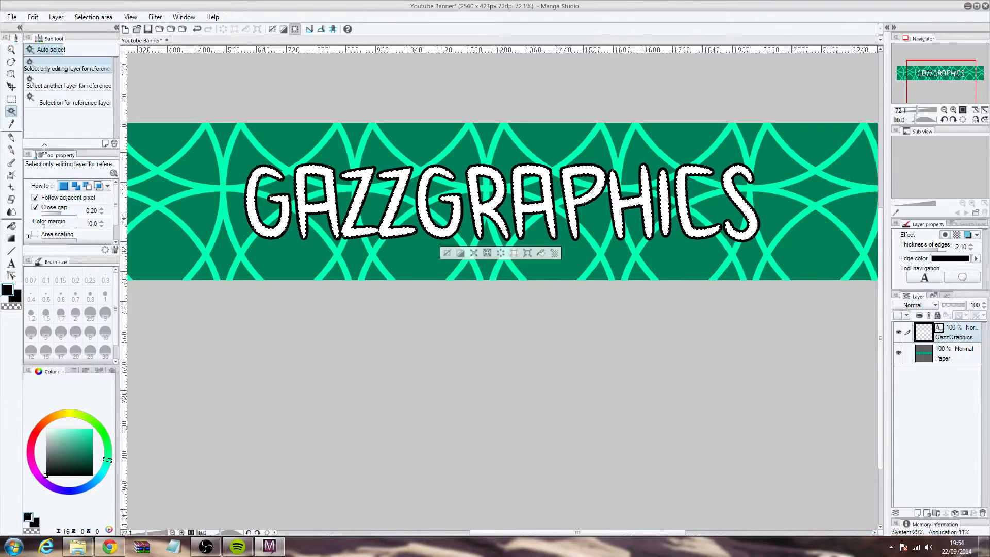
Prepare the Gradation tool with bright green and the Background color stripe preset for the selected letters.
{"action": "left_click", "coordinate": [11, 237]}
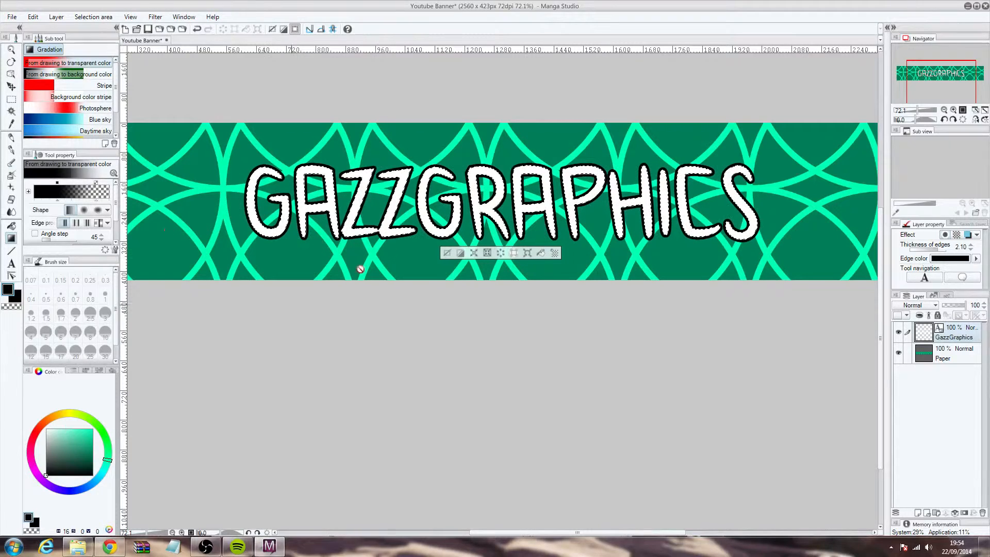
{"action": "left_click_drag", "start_coordinate": [82, 462], "coordinate": [116, 425]}
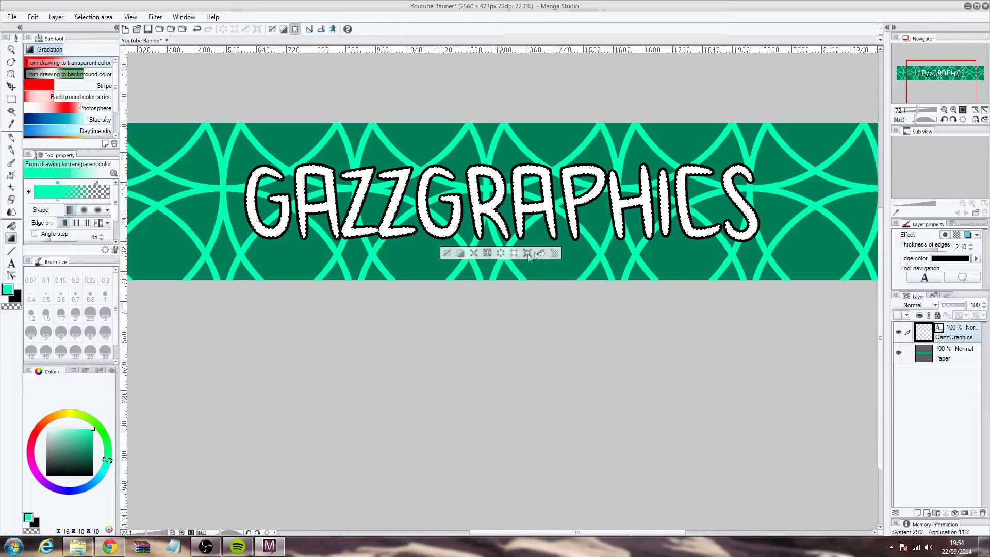
{"action": "left_click", "coordinate": [80, 98]}
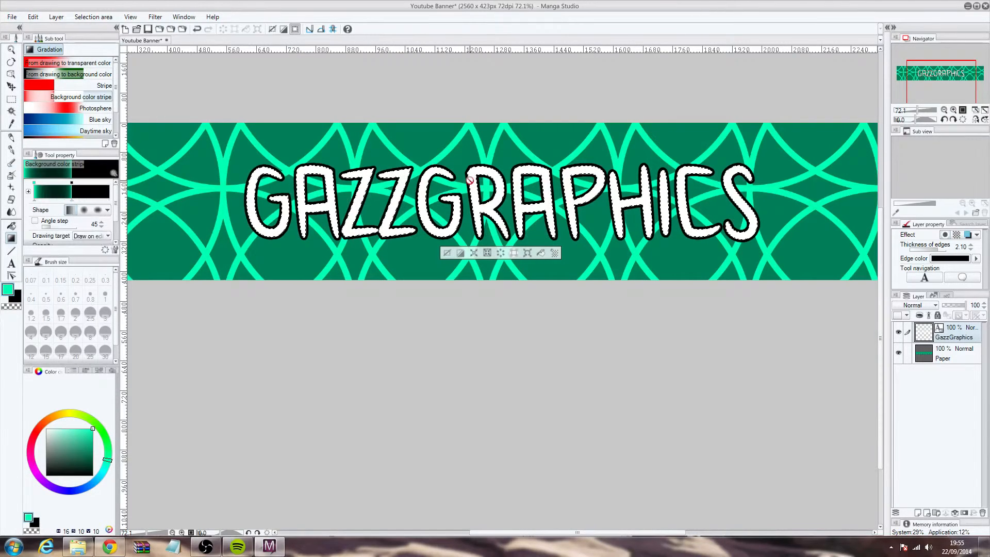
Place the "Flow line,rough" material inside the selected letters and move its layer above the GazzGraphics layer.
{"action": "left_click", "coordinate": [889, 28]}
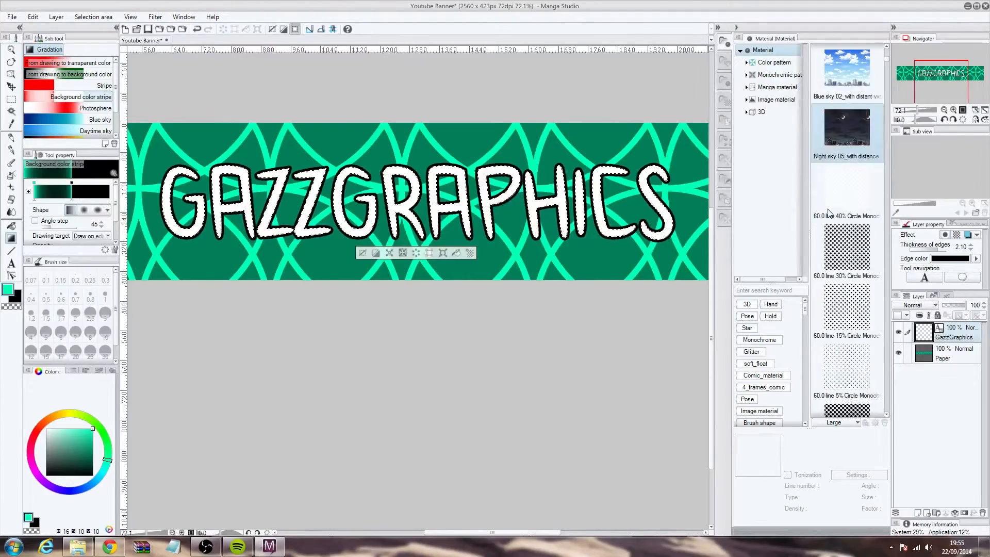
{"action": "scroll", "coordinate": [825, 232], "scroll_direction": "down", "scroll_amount": 10}
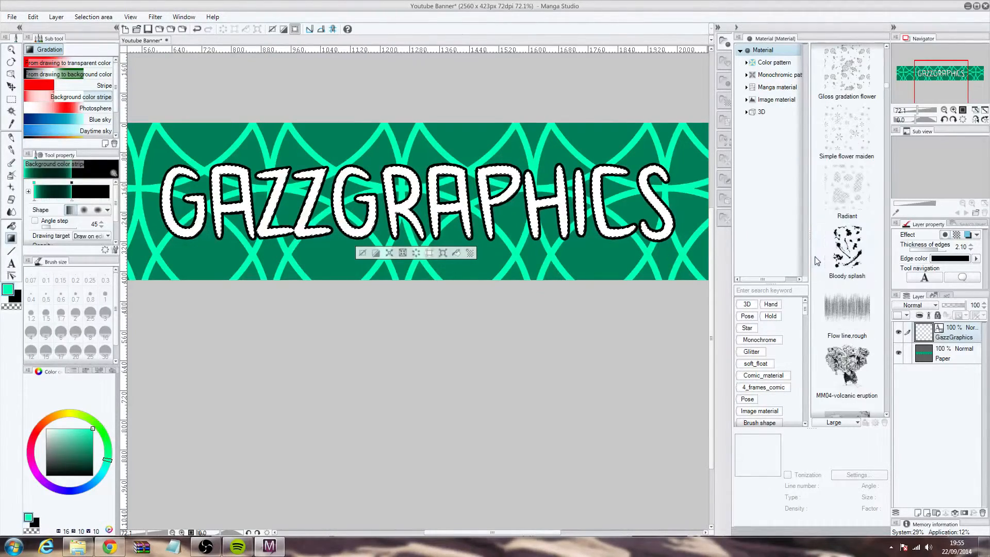
{"action": "scroll", "coordinate": [817, 258], "scroll_direction": "up", "scroll_amount": 2}
{"action": "left_click", "coordinate": [847, 191]}
{"action": "left_click_drag", "start_coordinate": [847, 191], "coordinate": [471, 213]}
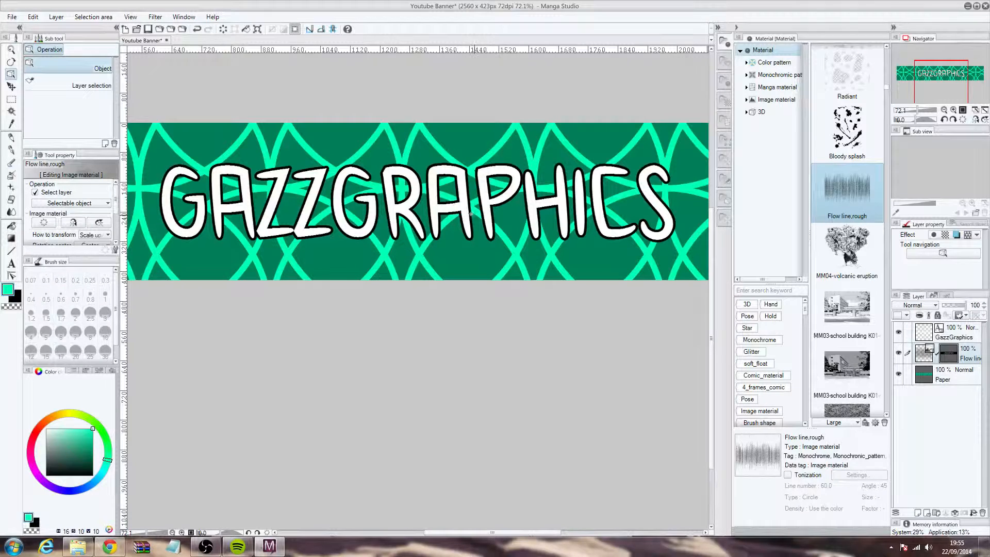
{"action": "left_click_drag", "start_coordinate": [963, 352], "coordinate": [973, 327]}
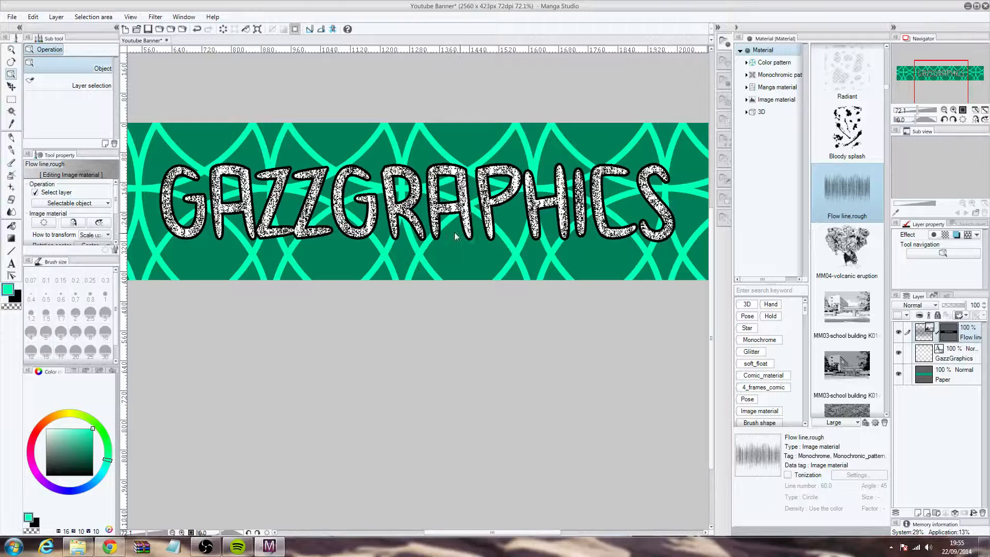
Set the Flow line,rough layer's opacity to 39% and close the material library.
{"action": "left_click_drag", "start_coordinate": [964, 305], "coordinate": [954, 304]}
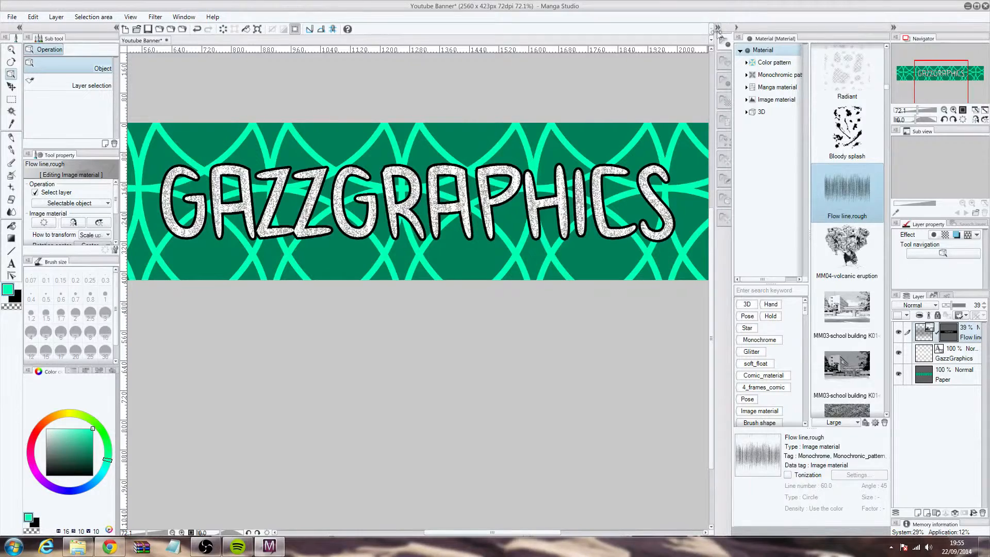
{"action": "left_click", "coordinate": [717, 28]}
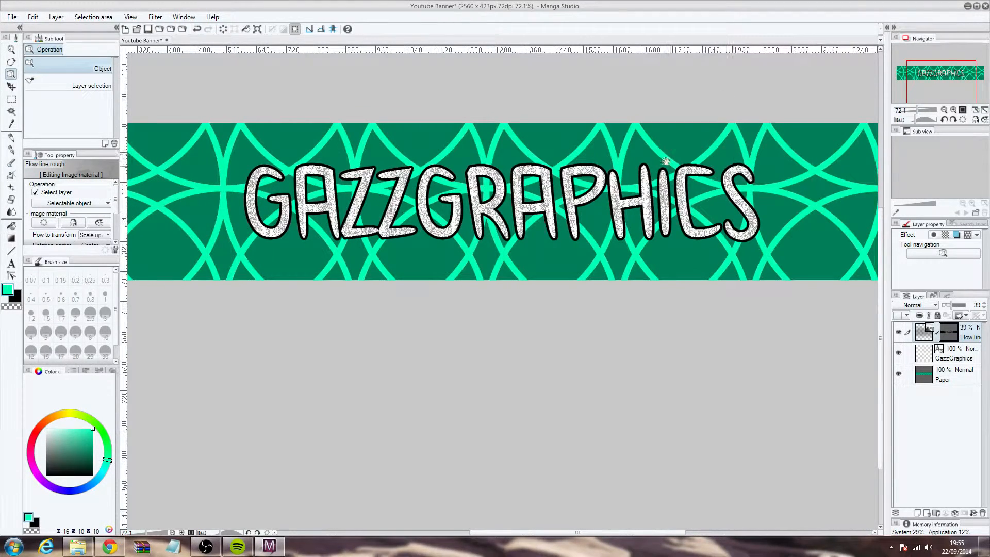
{"action": "scroll", "coordinate": [666, 161], "scroll_direction": "down", "scroll_amount": 1}
{"action": "left_click_drag", "start_coordinate": [678, 175], "coordinate": [630, 149]}
{"action": "scroll", "coordinate": [634, 163], "scroll_direction": "down", "scroll_amount": 1}
{"action": "left_click_drag", "start_coordinate": [651, 186], "coordinate": [652, 203]}
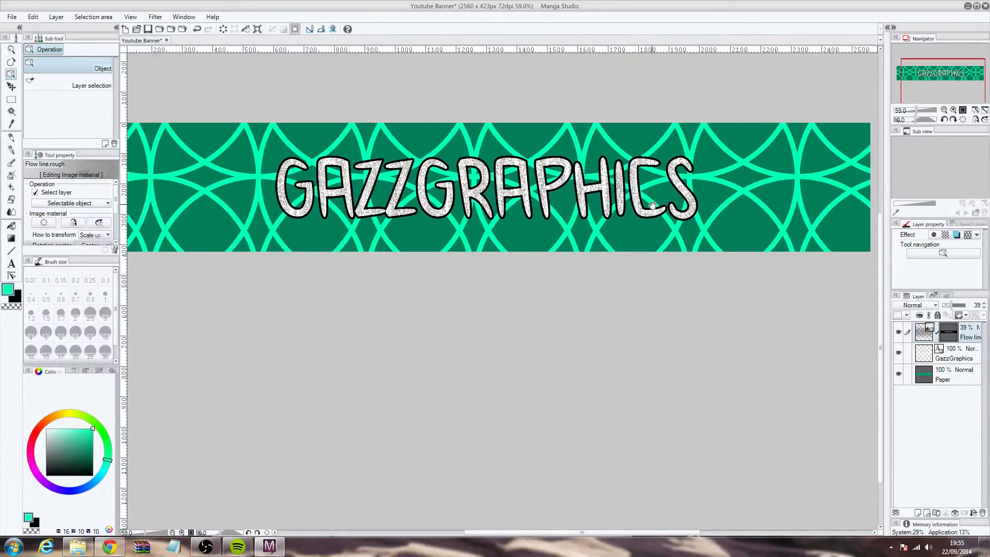
{"action": "scroll", "coordinate": [652, 204], "scroll_direction": "down", "scroll_amount": 2}
{"action": "scroll", "coordinate": [500, 163], "scroll_direction": "up", "scroll_amount": 1}
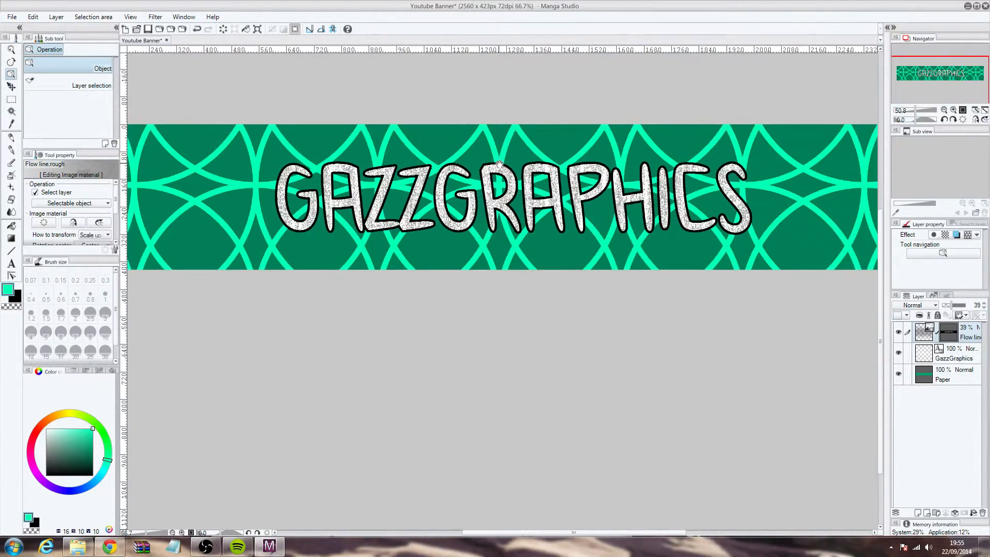
Add a new raster layer directly above the Paper layer.
{"action": "left_click", "coordinate": [943, 379]}
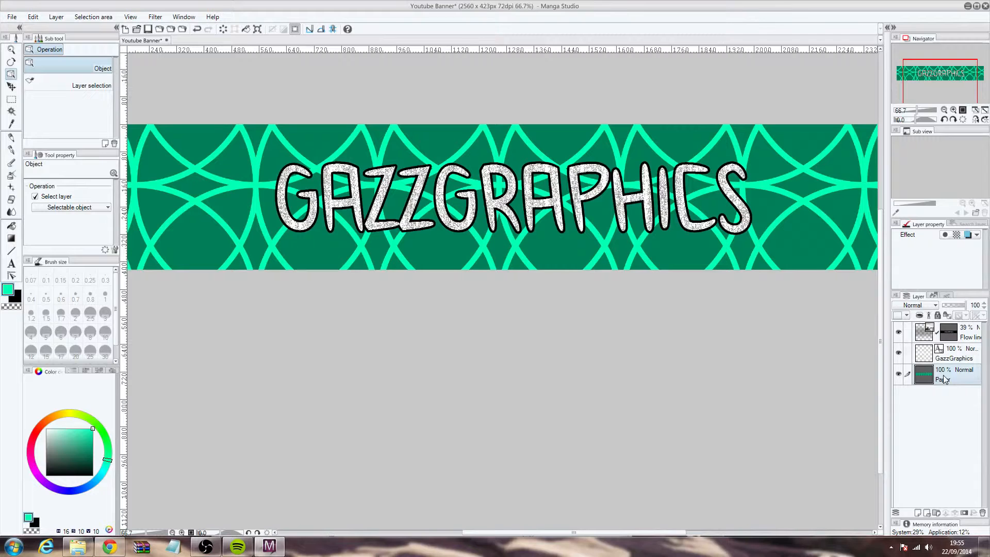
{"action": "right_click", "coordinate": [945, 379]}
{"action": "right_click", "coordinate": [957, 386]}
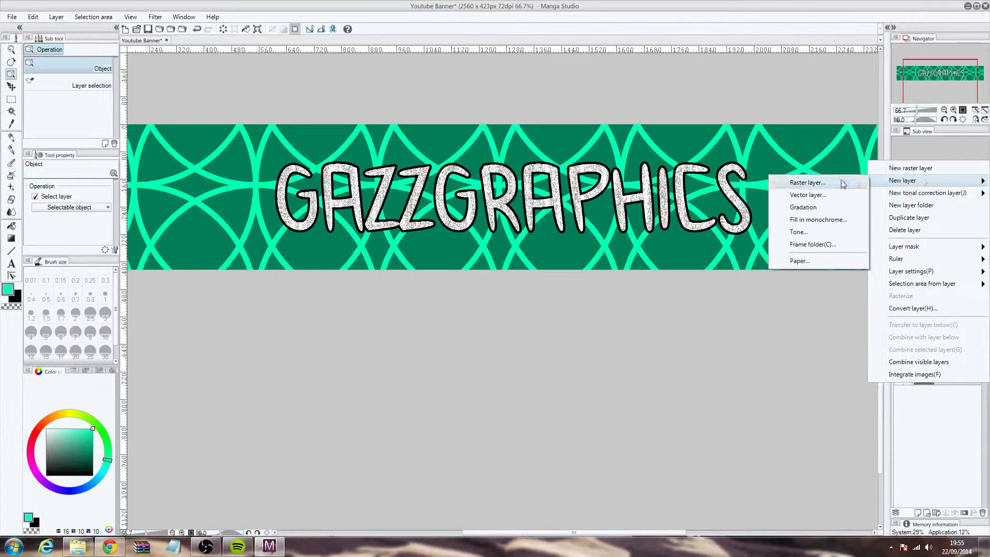
{"action": "left_click", "coordinate": [831, 292]}
{"action": "right_click", "coordinate": [952, 383]}
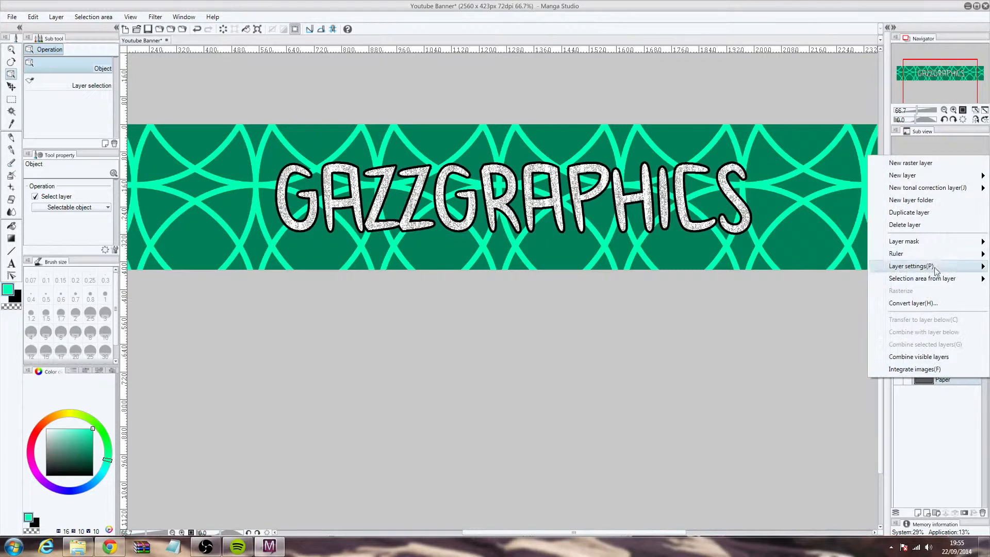
{"action": "mouse_move", "coordinate": [944, 176]}
{"action": "left_click", "coordinate": [919, 512]}
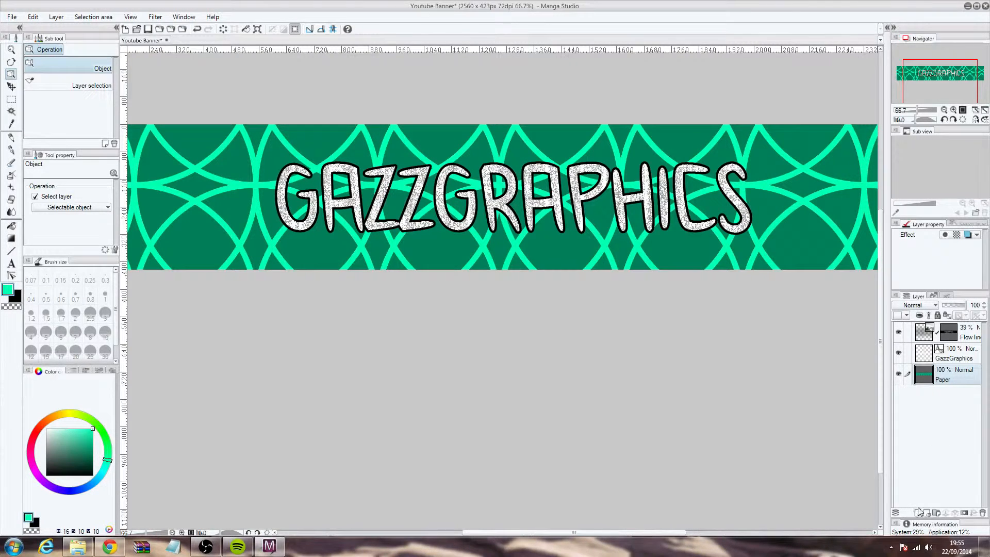
{"action": "left_click", "coordinate": [921, 510]}
Delete the Paper layer containing the circle pattern.
{"action": "right_click", "coordinate": [951, 397]}
{"action": "left_click", "coordinate": [959, 405]}
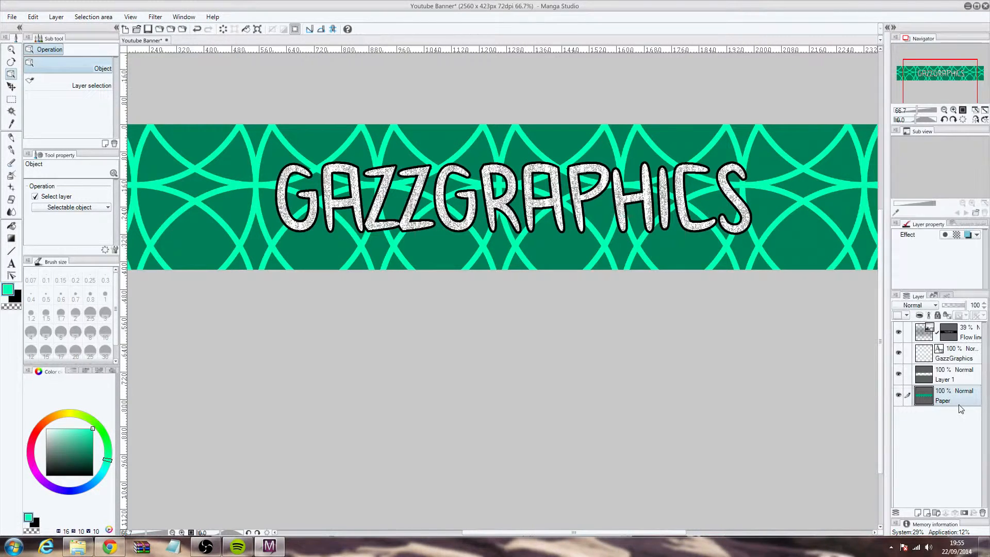
{"action": "right_click", "coordinate": [955, 407]}
{"action": "left_click", "coordinate": [913, 247]}
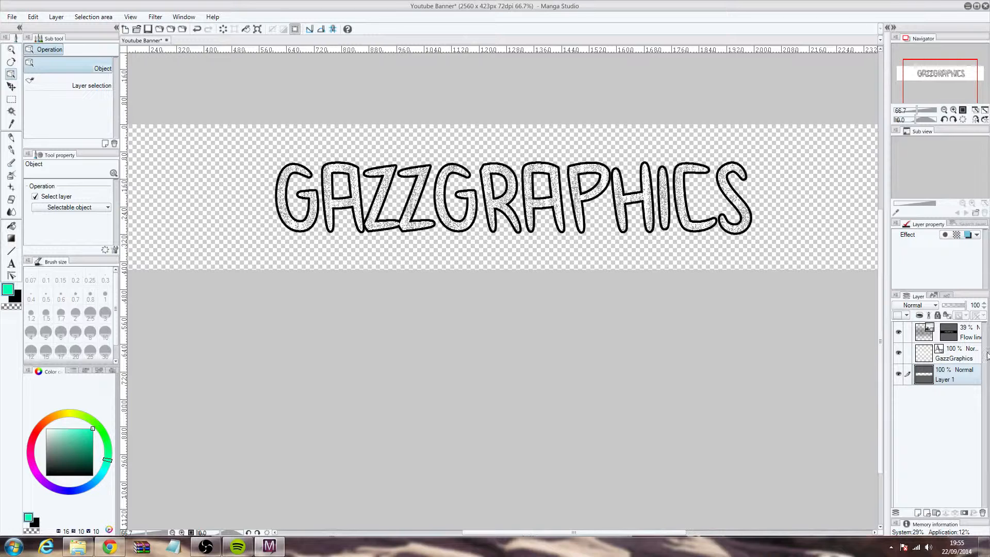
Combine the Flow line,rough layer with the GazzGraphics layer below it and hide the combined layer.
{"action": "left_click", "coordinate": [966, 336]}
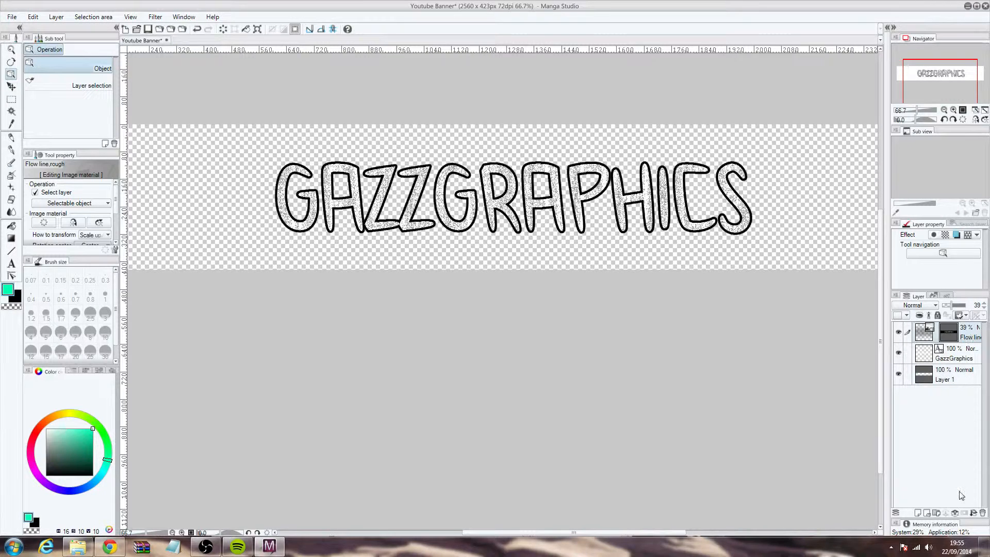
{"action": "left_click", "coordinate": [955, 513]}
{"action": "left_click", "coordinate": [955, 364]}
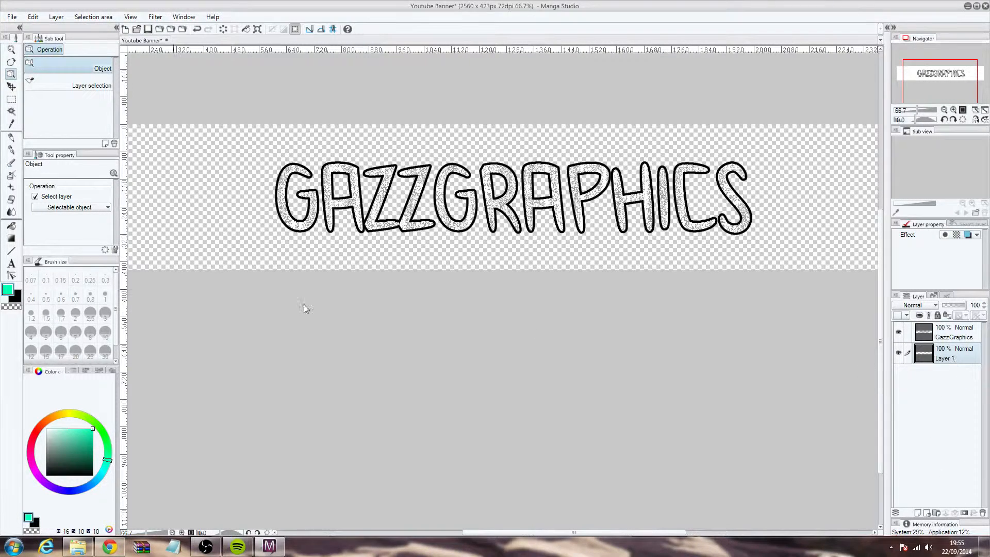
{"action": "left_click", "coordinate": [902, 333]}
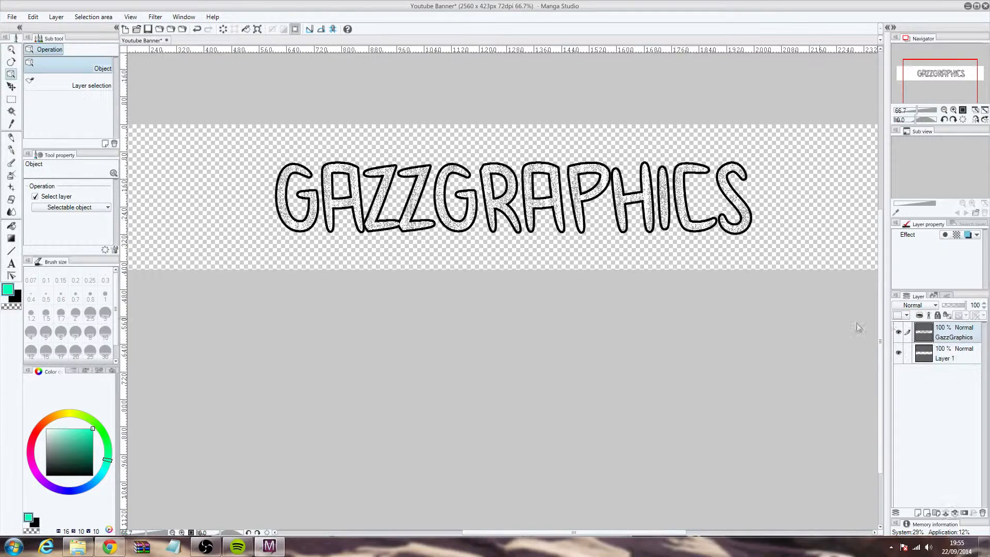
{"action": "left_click", "coordinate": [898, 332]}
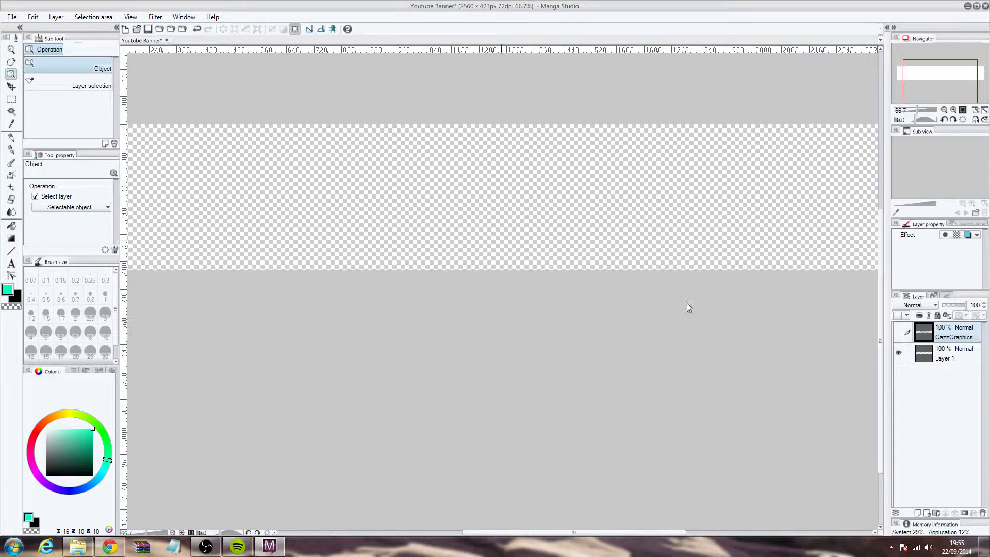
Fill Layer 1 with bright green using the Fill tool, then refill it with a darker green.
{"action": "left_click", "coordinate": [11, 226]}
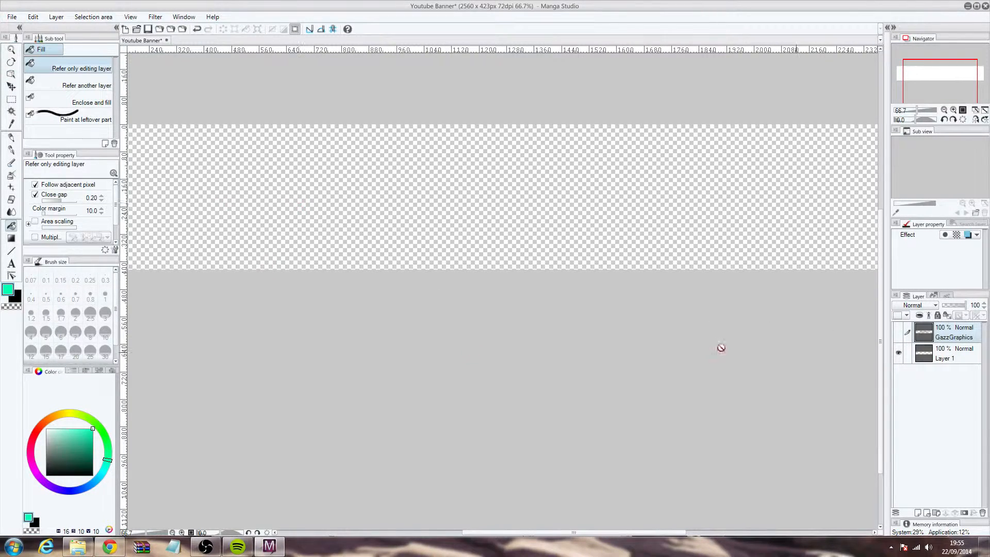
{"action": "left_click", "coordinate": [948, 358]}
{"action": "left_click", "coordinate": [656, 222]}
{"action": "left_click_drag", "start_coordinate": [721, 217], "coordinate": [639, 206]}
{"action": "scroll", "coordinate": [695, 217], "scroll_direction": "down", "scroll_amount": 3}
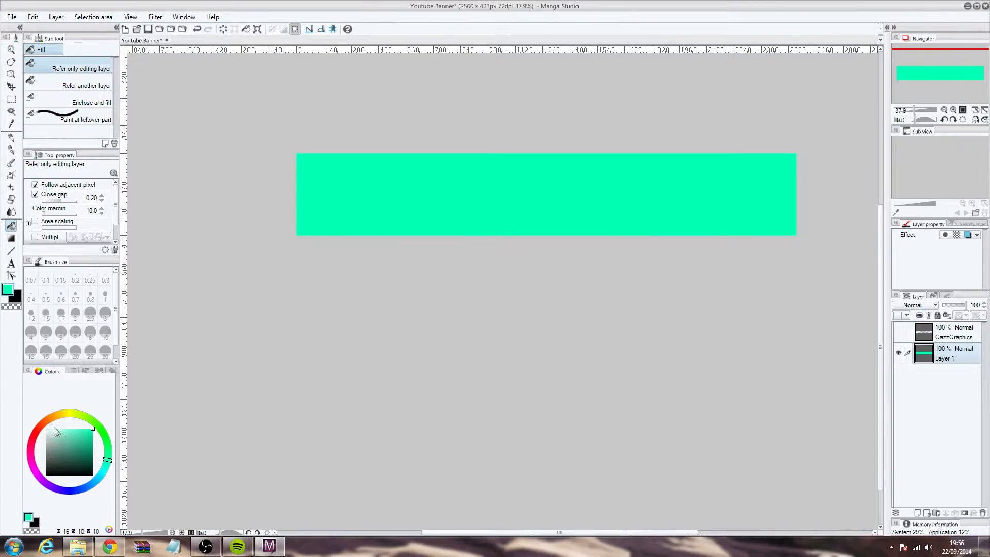
{"action": "mouse_move", "coordinate": [85, 428]}
{"action": "left_mouse_down"}
{"action": "mouse_move", "coordinate": [96, 446]}
{"action": "mouse_move", "coordinate": [107, 440]}
{"action": "left_mouse_up"}
{"action": "left_click", "coordinate": [371, 192]}
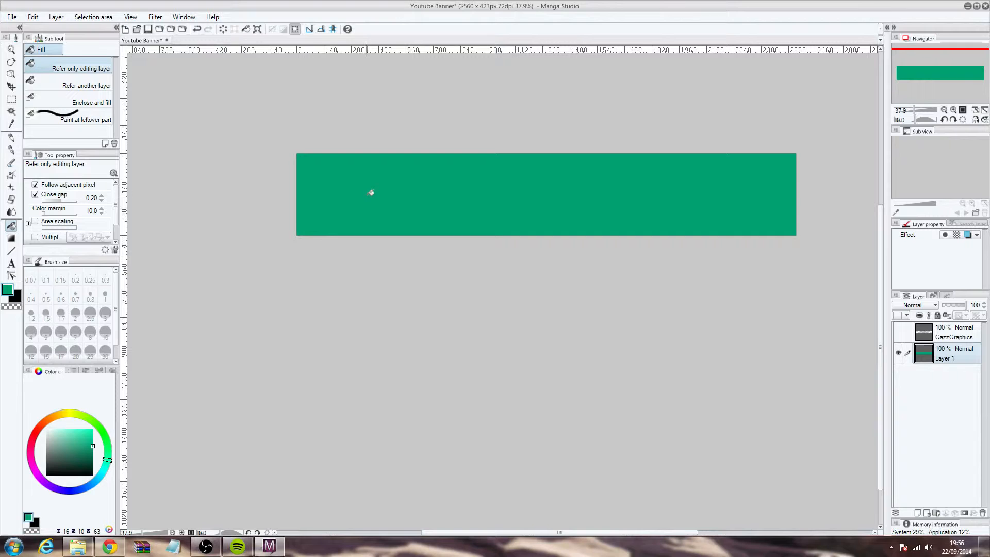
Refill Layer 1 with dark orange-brown and briefly show the GazzGraphics layer to compare.
{"action": "left_click", "coordinate": [45, 421]}
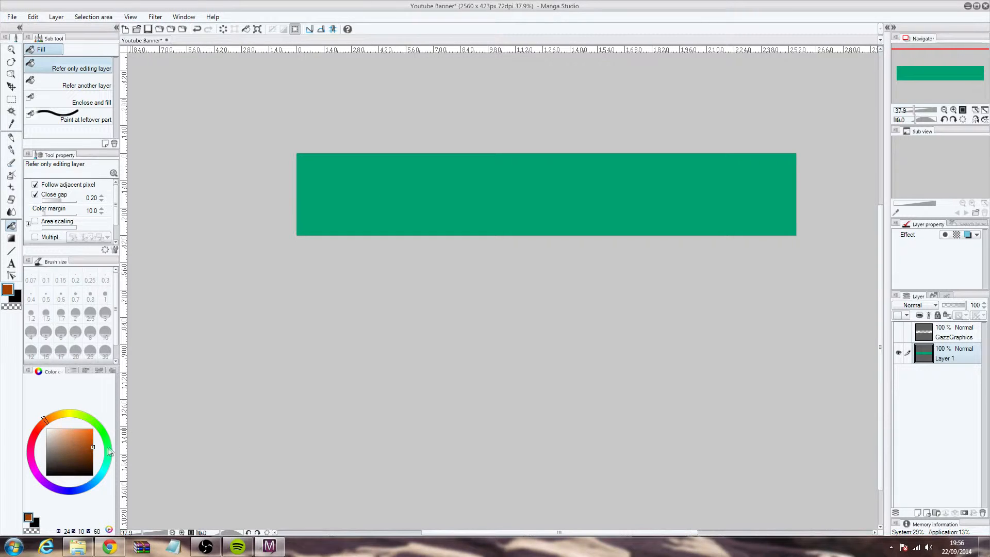
{"action": "left_click", "coordinate": [450, 194]}
{"action": "left_click", "coordinate": [899, 330]}
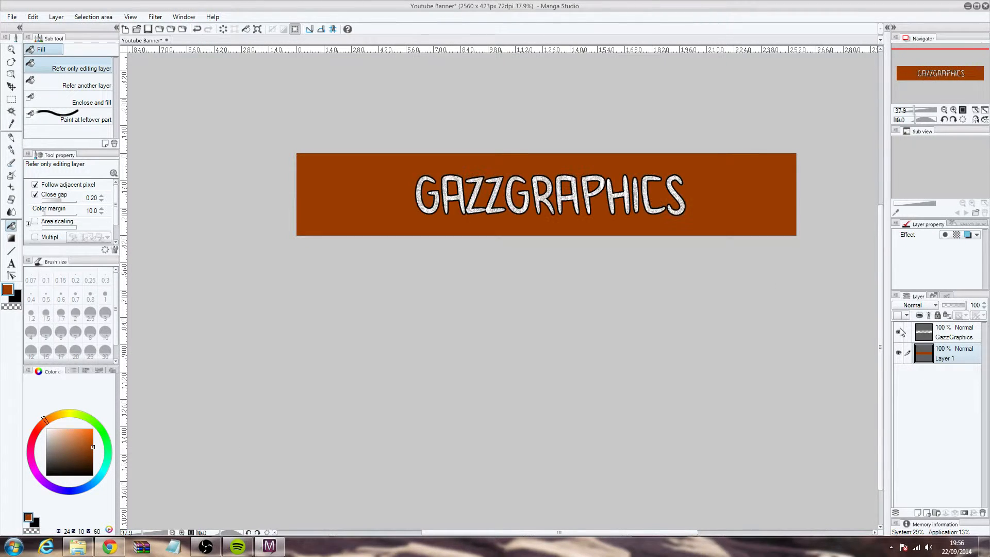
{"action": "left_click", "coordinate": [900, 330]}
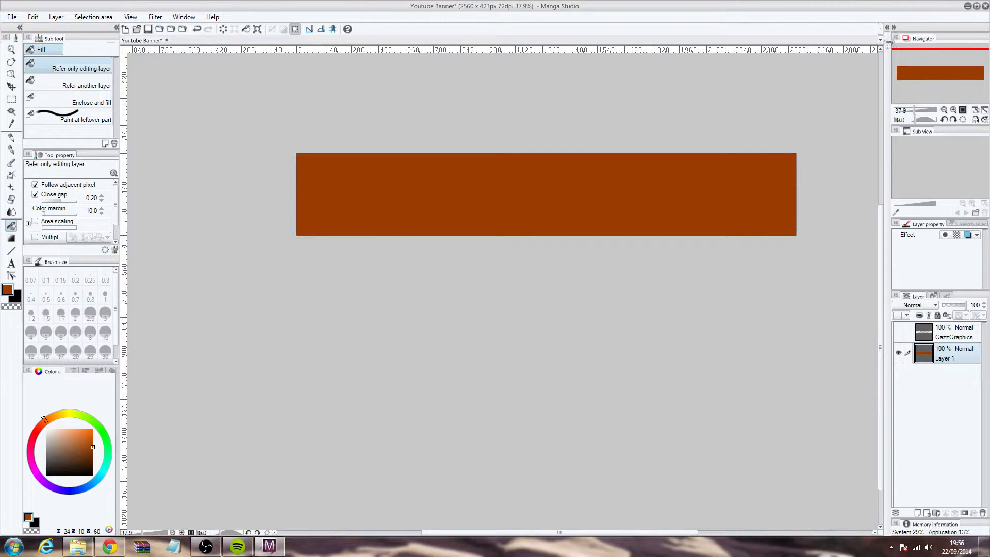
Refill Layer 1 with crimson red and check the GazzGraphics lettering against it before hiding the lettering again.
{"action": "left_click_drag", "start_coordinate": [91, 465], "coordinate": [60, 439]}
{"action": "left_click_drag", "start_coordinate": [40, 430], "coordinate": [29, 441]}
{"action": "left_click", "coordinate": [93, 437]}
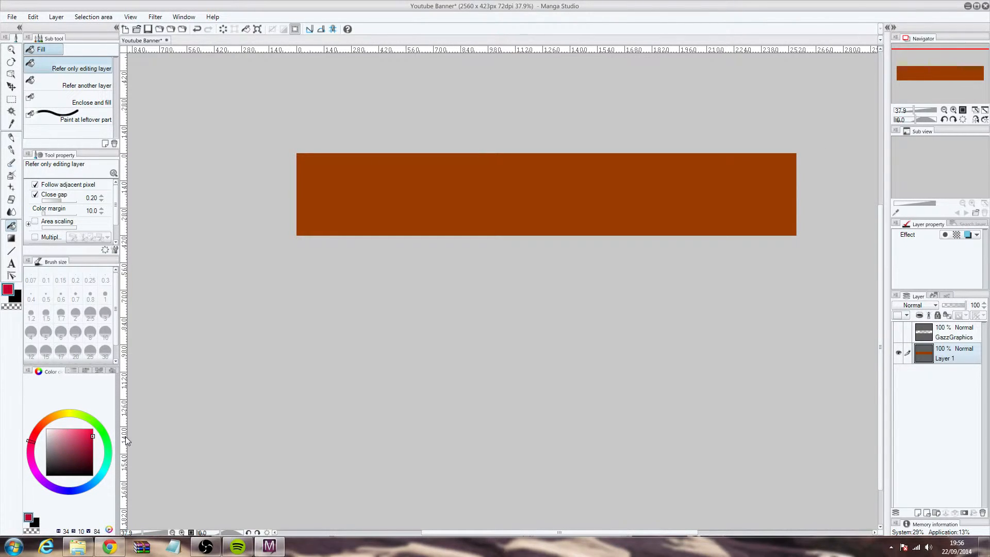
{"action": "left_click", "coordinate": [343, 221]}
{"action": "left_click_drag", "start_coordinate": [58, 414], "coordinate": [30, 434]}
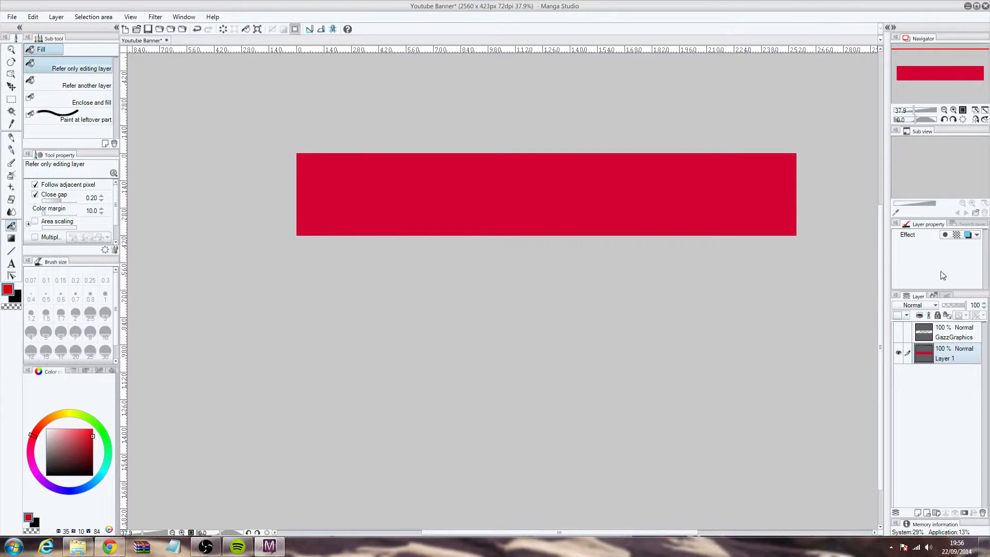
{"action": "left_click", "coordinate": [898, 331]}
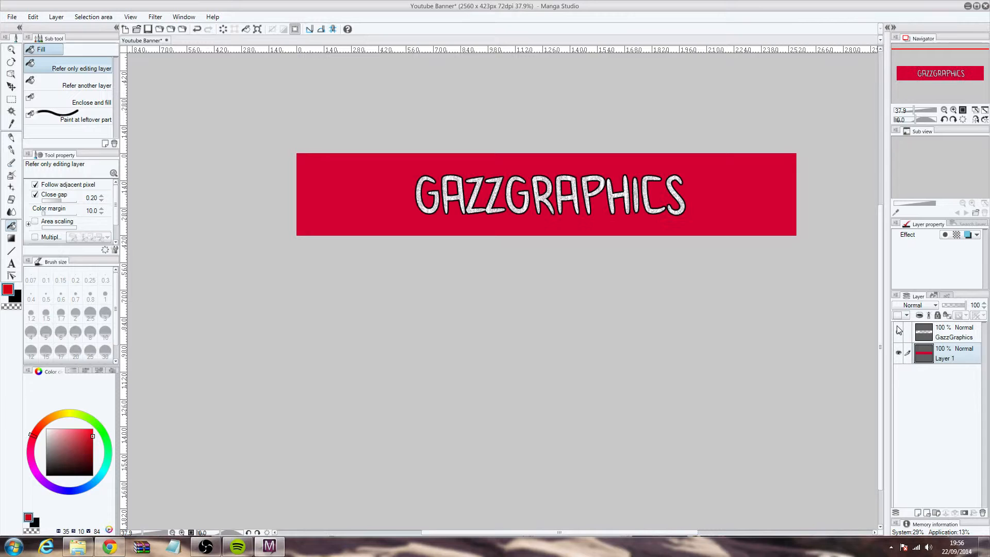
{"action": "left_click", "coordinate": [898, 331]}
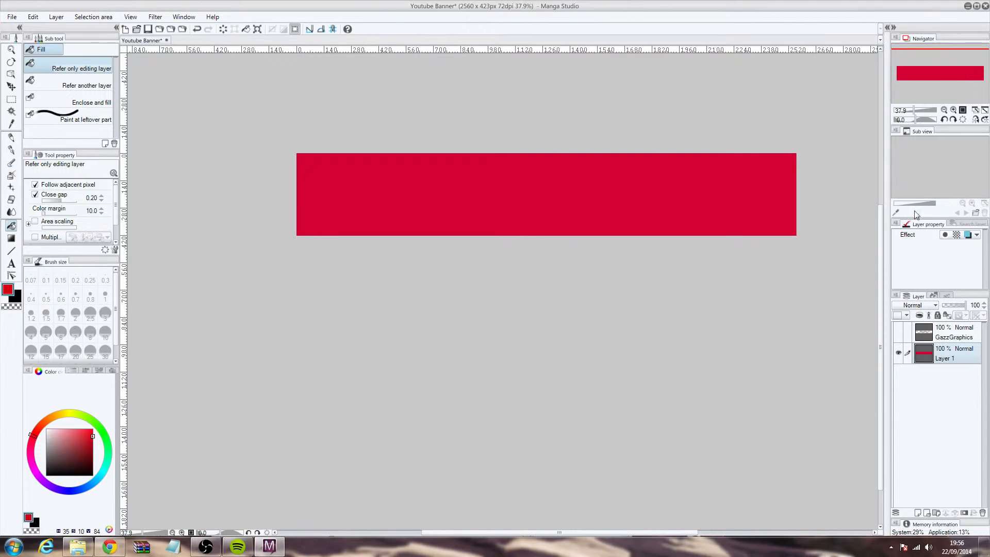
Place the Camouflage pattern from the Material library over the red banner.
{"action": "left_click", "coordinate": [887, 27]}
{"action": "scroll", "coordinate": [854, 275], "scroll_direction": "up", "scroll_amount": 4}
{"action": "left_click", "coordinate": [854, 274]}
{"action": "left_click_drag", "start_coordinate": [861, 268], "coordinate": [612, 195]}
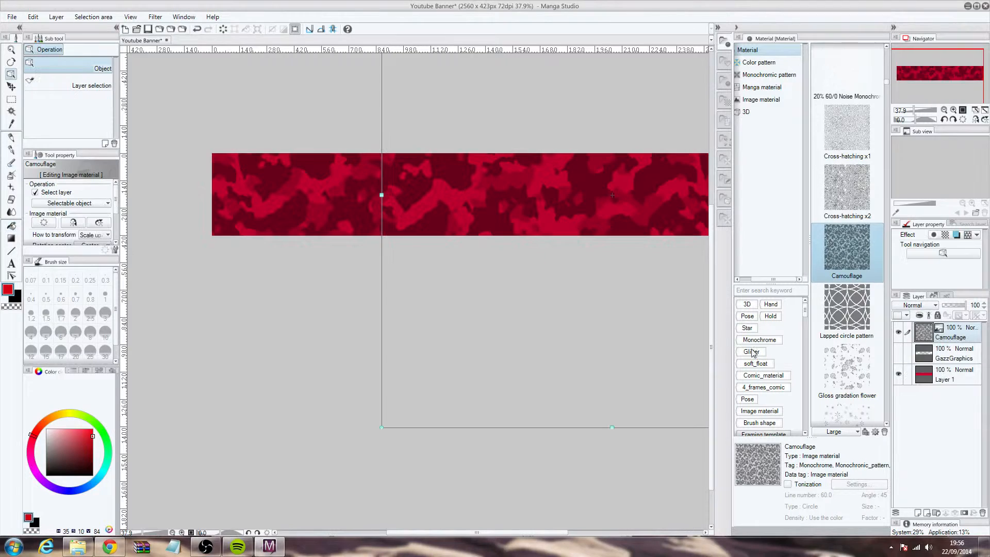
Show the GazzGraphics layer, move the Camouflage layer beneath it and combine the pattern with Layer 1.
{"action": "left_click", "coordinate": [899, 354]}
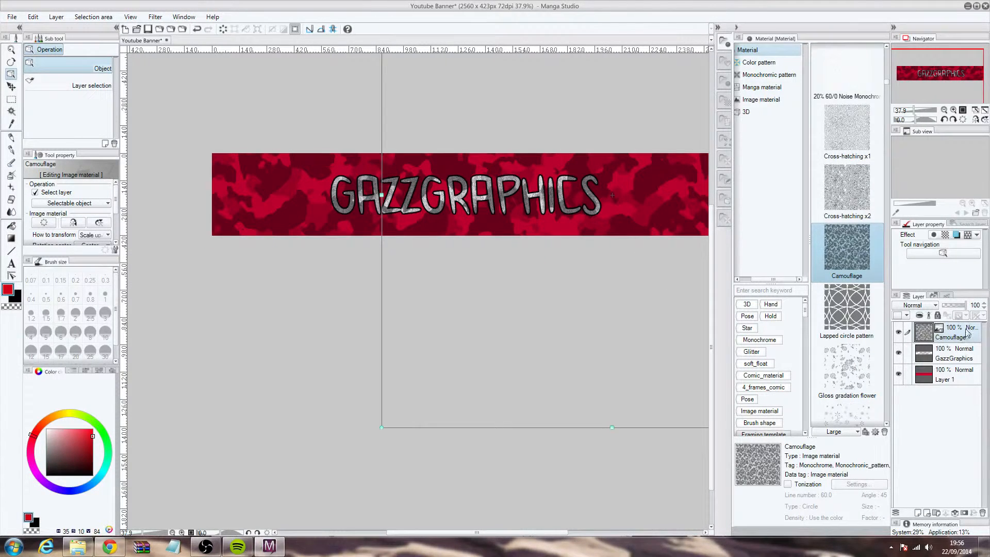
{"action": "left_click_drag", "start_coordinate": [954, 332], "coordinate": [963, 359]}
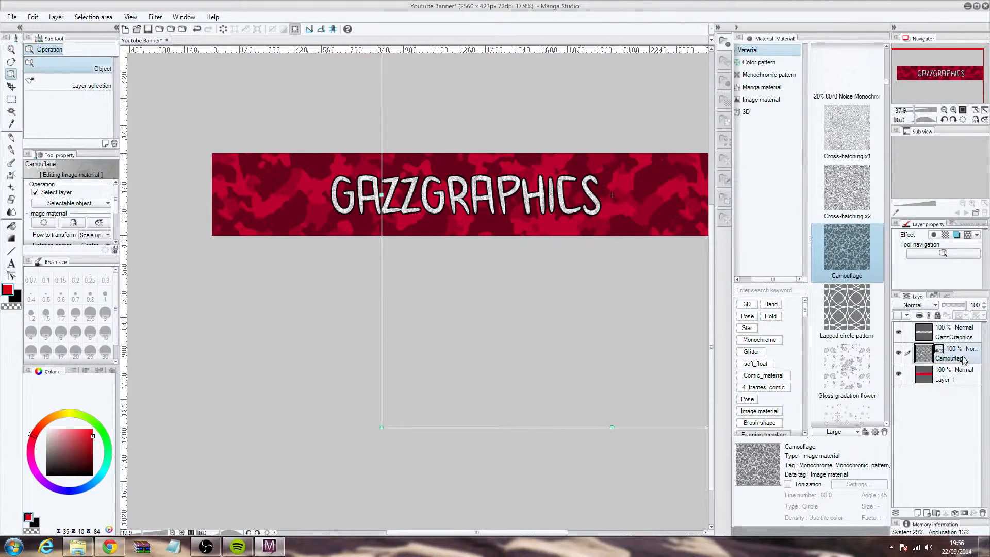
{"action": "left_click", "coordinate": [955, 513]}
{"action": "left_click", "coordinate": [726, 27]}
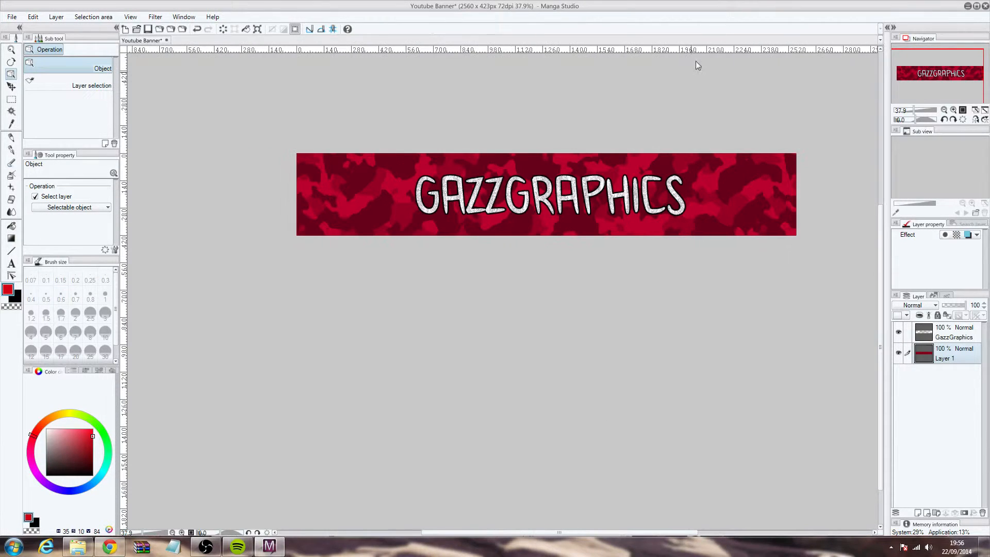
Set up the Straight line tool with white and brush size 7.00, undoing a thinner trial underline beneath the lettering.
{"action": "scroll", "coordinate": [651, 203], "scroll_direction": "up", "scroll_amount": 5}
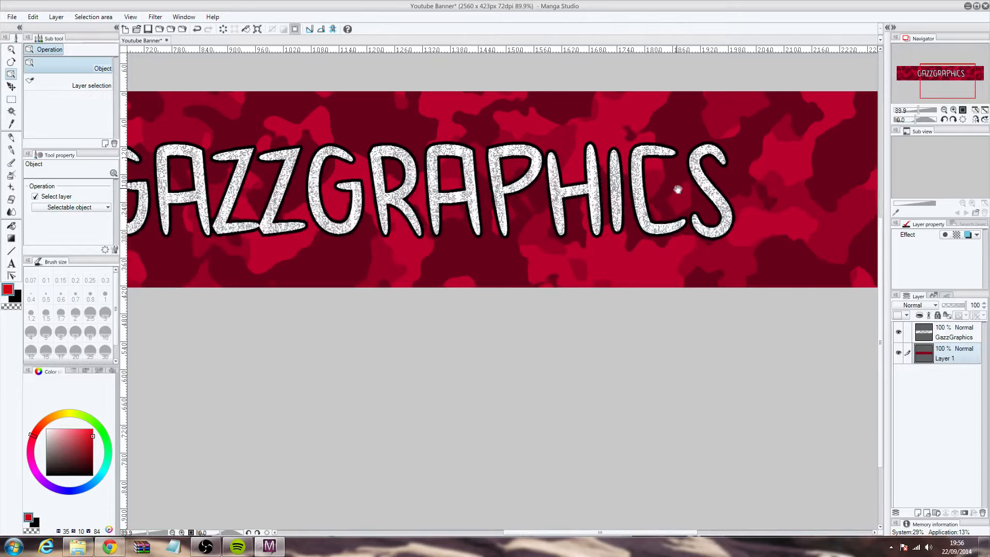
{"action": "left_click", "coordinate": [11, 250]}
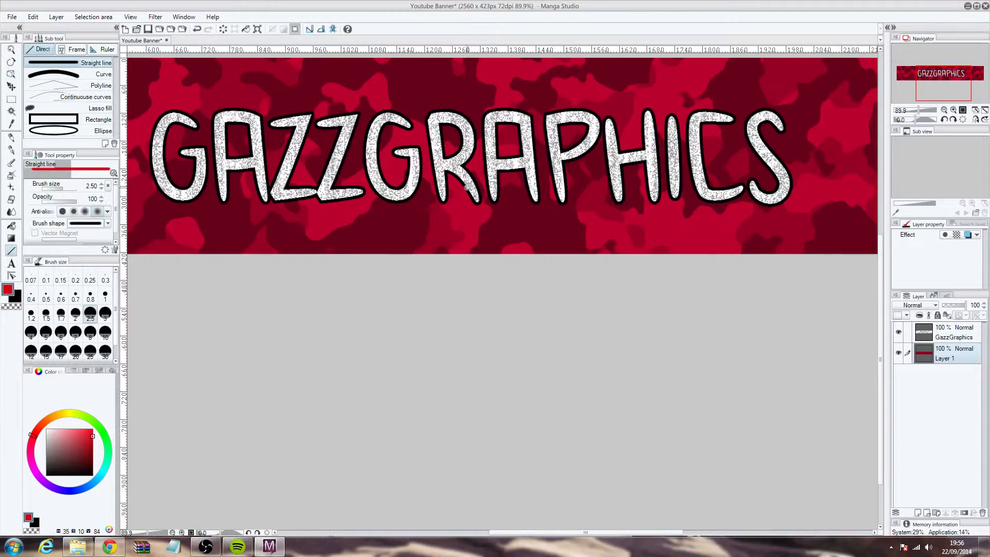
{"action": "scroll", "coordinate": [467, 188], "scroll_direction": "down", "scroll_amount": 5}
{"action": "left_click", "coordinate": [46, 429]}
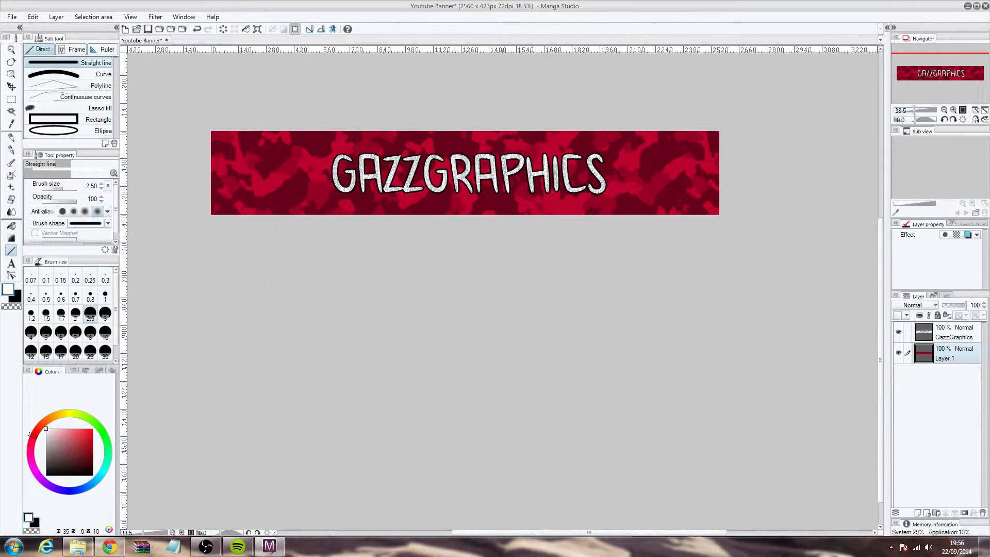
{"action": "left_click_drag", "start_coordinate": [329, 196], "coordinate": [609, 200]}
{"action": "key", "text": "ctrl+z"}
{"action": "left_click", "coordinate": [74, 332]}
Draw a straight white underline across the width of the lettering on Layer 1, undoing the first overlong attempt.
{"action": "mouse_move", "coordinate": [320, 195]}
{"action": "left_mouse_down"}
{"action": "mouse_move", "coordinate": [626, 195]}
{"action": "mouse_move", "coordinate": [614, 195]}
{"action": "left_mouse_up"}
{"action": "key", "text": "ctrl+z"}
{"action": "left_click_drag", "start_coordinate": [334, 199], "coordinate": [603, 199]}
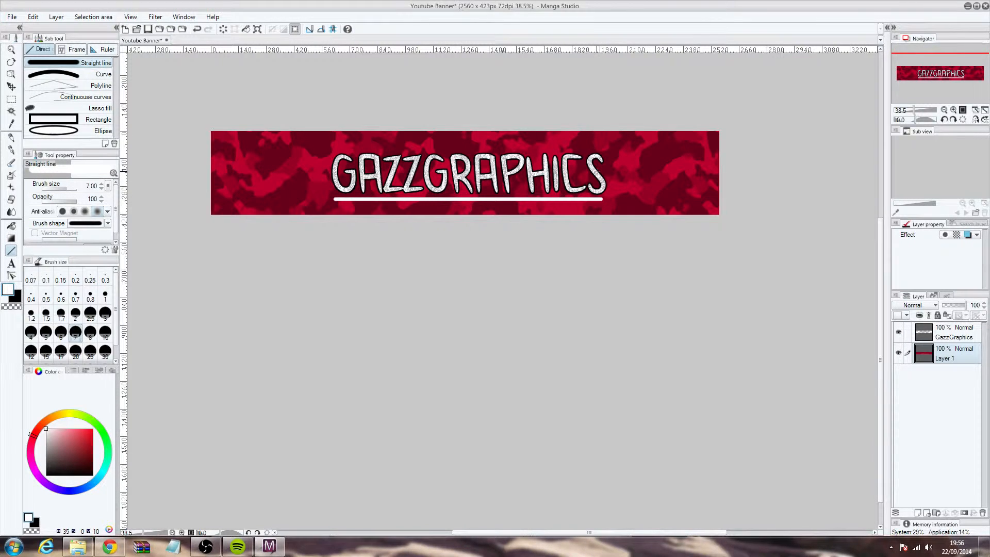
Try moving the GazzGraphics lettering upward, and undo both that move and the white underline.
{"action": "scroll", "coordinate": [336, 168], "scroll_direction": "up", "scroll_amount": 3}
{"action": "scroll", "coordinate": [474, 140], "scroll_direction": "down", "scroll_amount": 1}
{"action": "left_click_drag", "start_coordinate": [470, 170], "coordinate": [391, 163]}
{"action": "scroll", "coordinate": [390, 163], "scroll_direction": "down", "scroll_amount": 2}
{"action": "scroll", "coordinate": [545, 159], "scroll_direction": "down", "scroll_amount": 1}
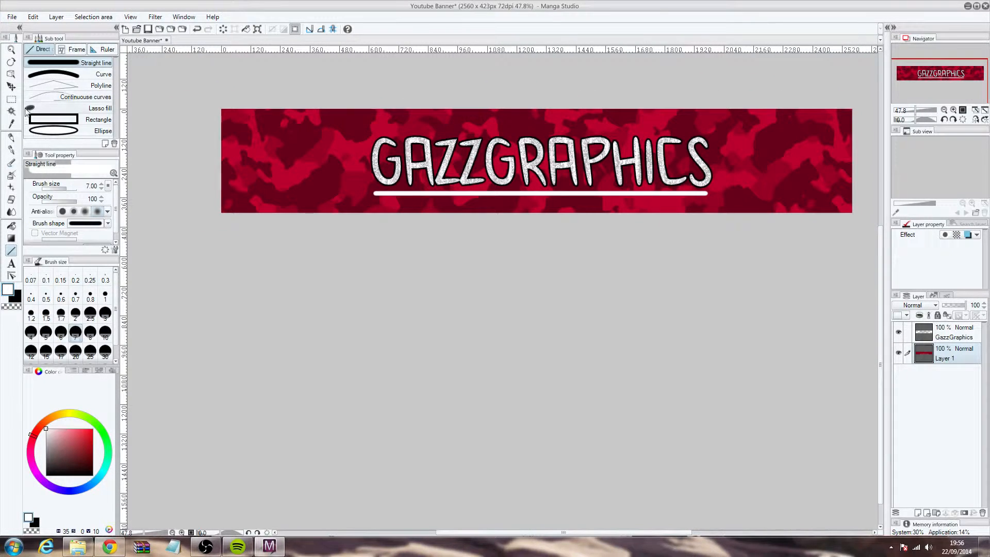
{"action": "left_click", "coordinate": [11, 86]}
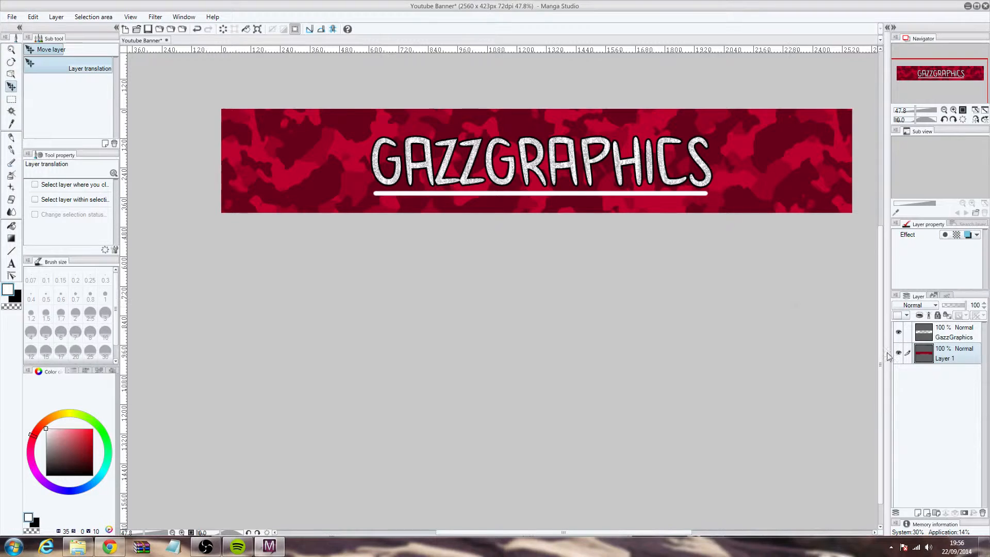
{"action": "left_click", "coordinate": [973, 330]}
{"action": "left_click_drag", "start_coordinate": [679, 237], "coordinate": [680, 219]}
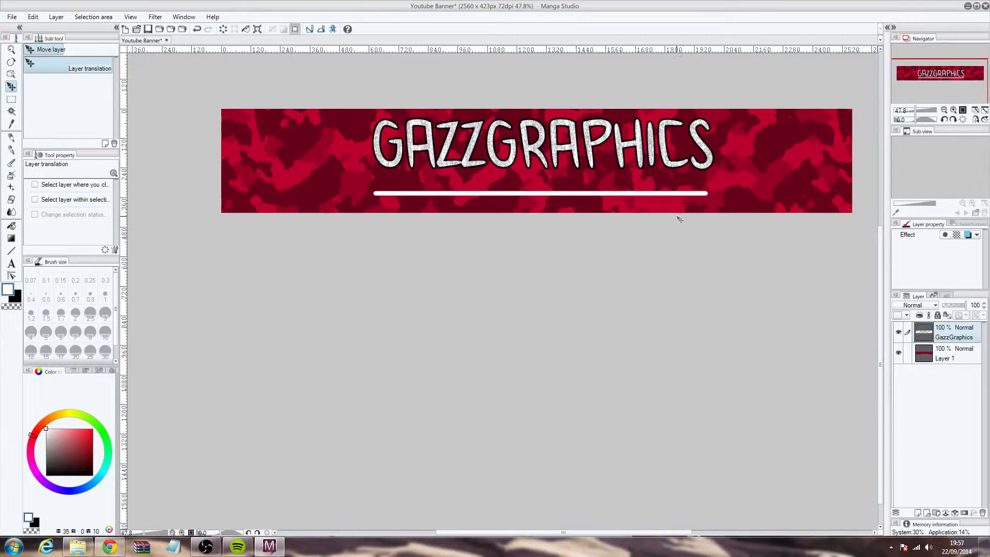
{"action": "left_click", "coordinate": [945, 352]}
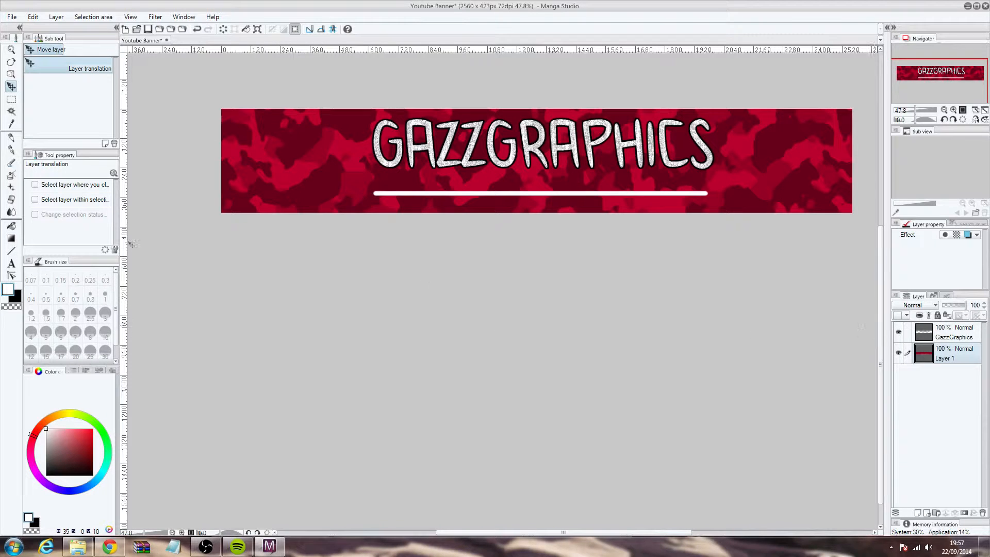
{"action": "key", "text": "ctrl+z"}
{"action": "key", "text": "ctrl+z"}
Move the GazzGraphics lettering up near the banner's upper edge and draw a straight white underline just beneath it on Layer 1.
{"action": "left_click", "coordinate": [959, 333]}
{"action": "left_click_drag", "start_coordinate": [713, 233], "coordinate": [713, 215]}
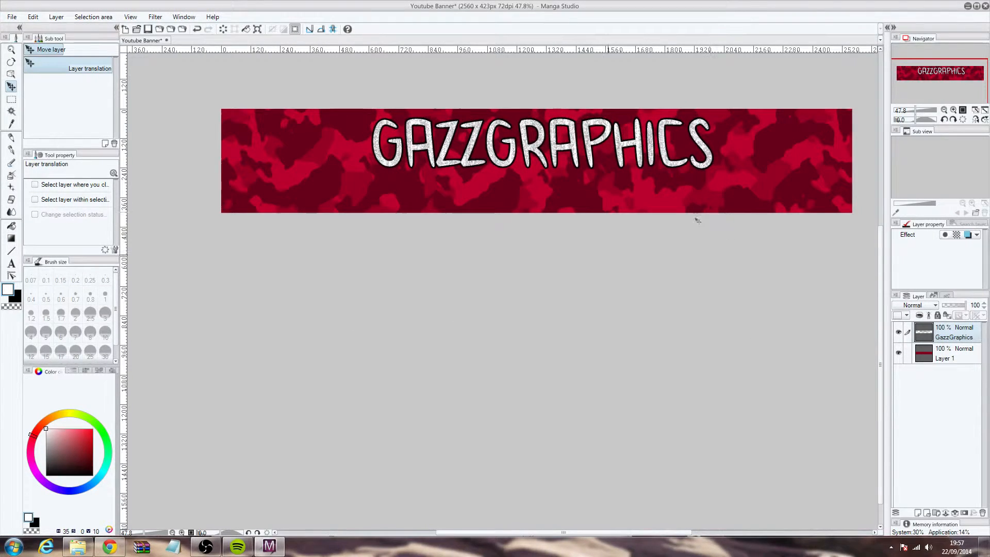
{"action": "left_click", "coordinate": [11, 250]}
{"action": "left_click", "coordinate": [938, 350]}
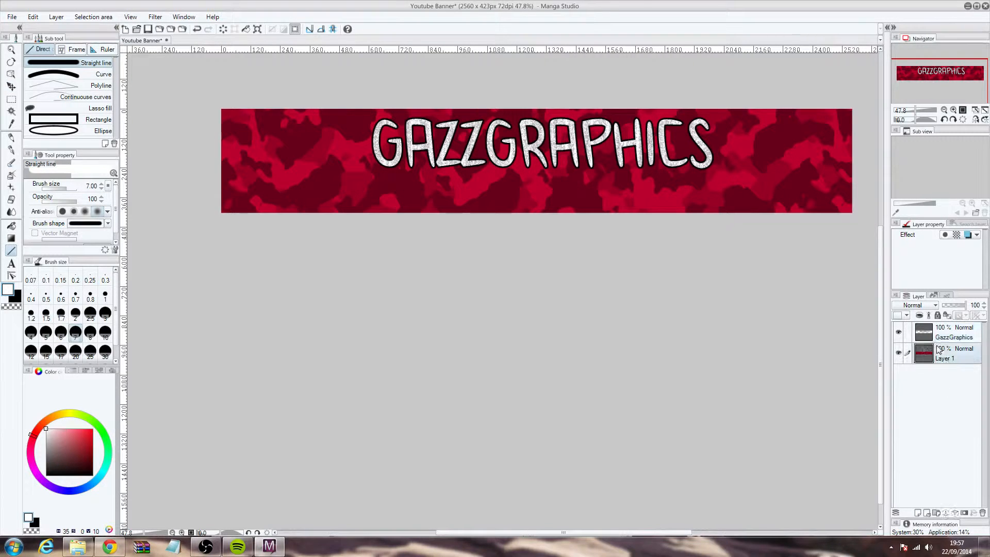
{"action": "left_click_drag", "start_coordinate": [391, 172], "coordinate": [694, 172]}
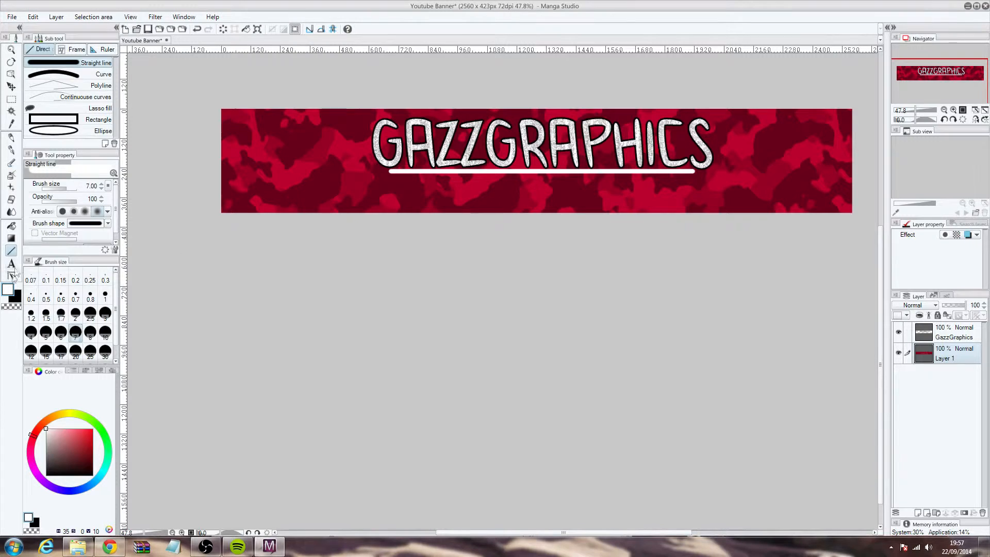
Add two separate white texts, "Tutorials" and "Speed Arts", in Anime Inept 26.0 pt along the banner's lower edge.
{"action": "left_click", "coordinate": [11, 263]}
{"action": "left_click", "coordinate": [357, 195]}
{"action": "type", "text": "T"}
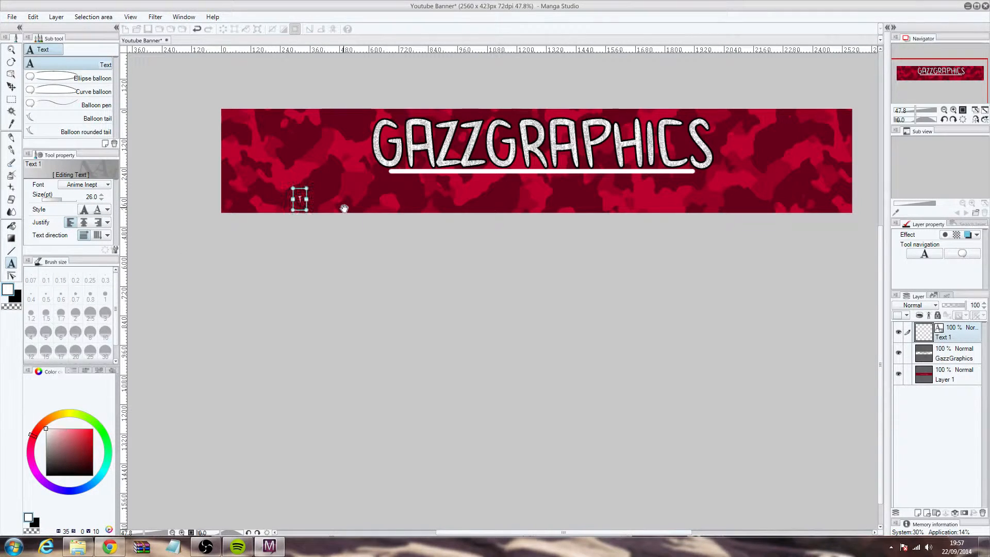
{"action": "type", "text": "UTORIALS"}
{"action": "left_click", "coordinate": [314, 206]}
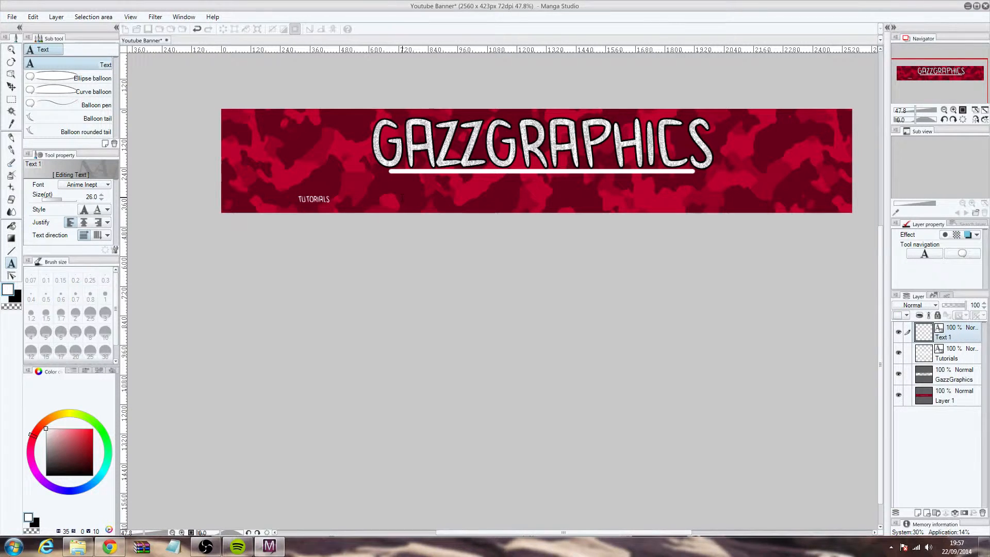
{"action": "type", "text": "SPEED ARTS"}
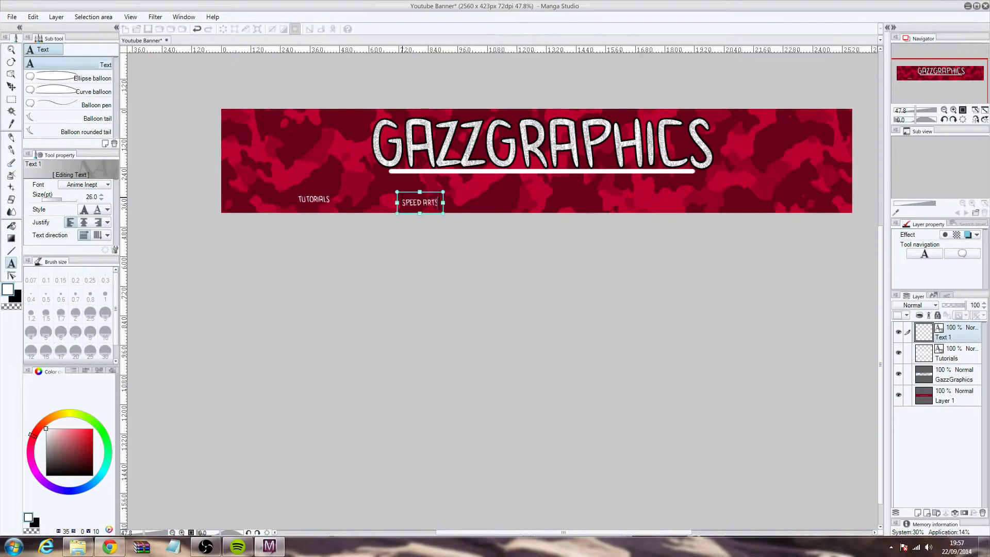
{"action": "key", "text": "Escape"}
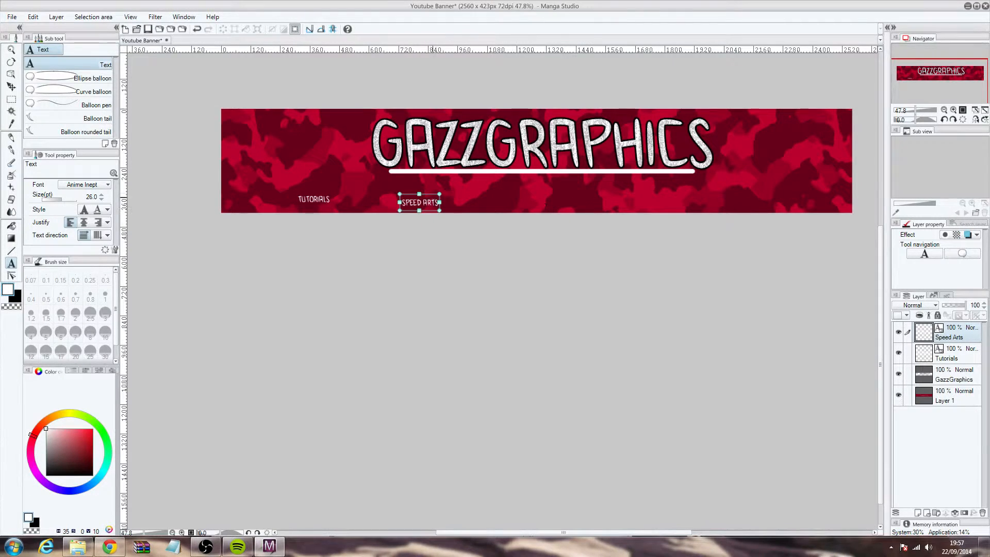
Enlarge both texts, placing Speed Arts below the underline's right end and Tutorials at about 64.8 pt below its left end.
{"action": "left_click_drag", "start_coordinate": [431, 195], "coordinate": [651, 175]}
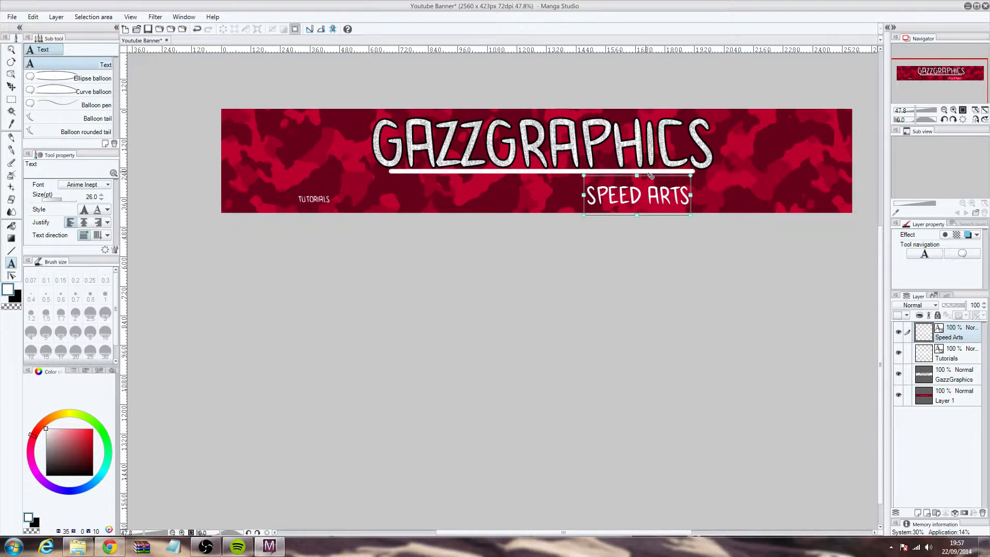
{"action": "left_click", "coordinate": [293, 199]}
{"action": "left_click_drag", "start_coordinate": [334, 191], "coordinate": [446, 179]}
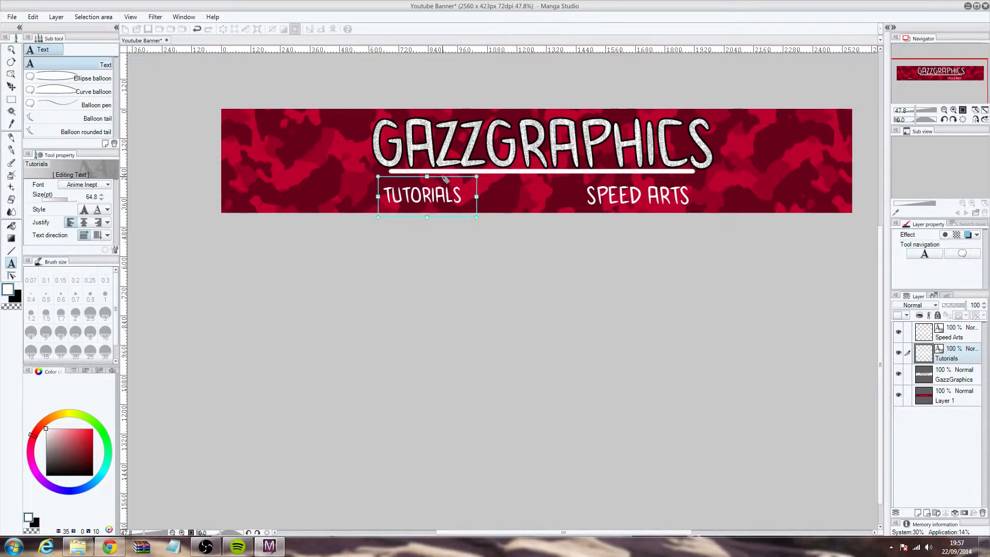
Give the Tutorials text a black border effect with an edge thickness of 1.50.
{"action": "left_click", "coordinate": [950, 233]}
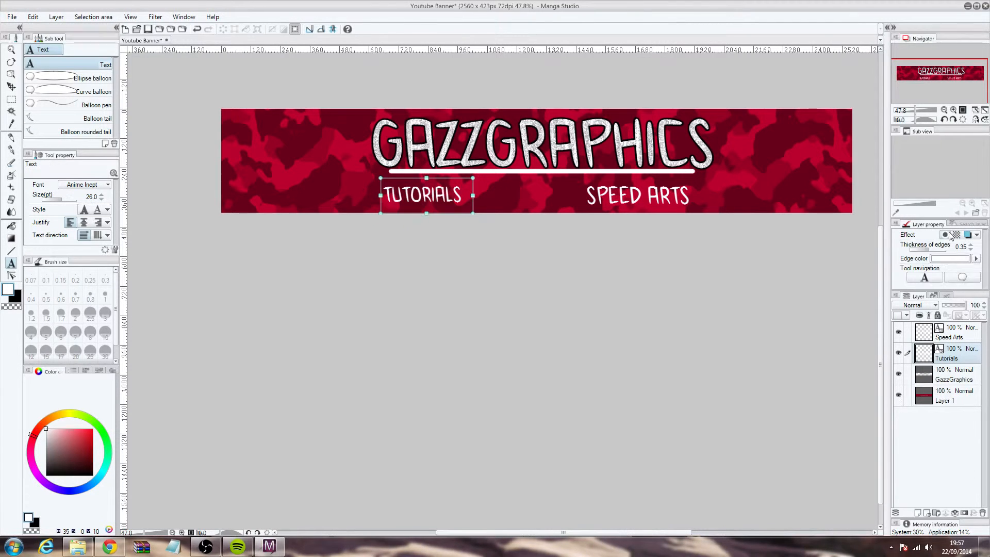
{"action": "left_click_drag", "start_coordinate": [87, 468], "coordinate": [179, 508]}
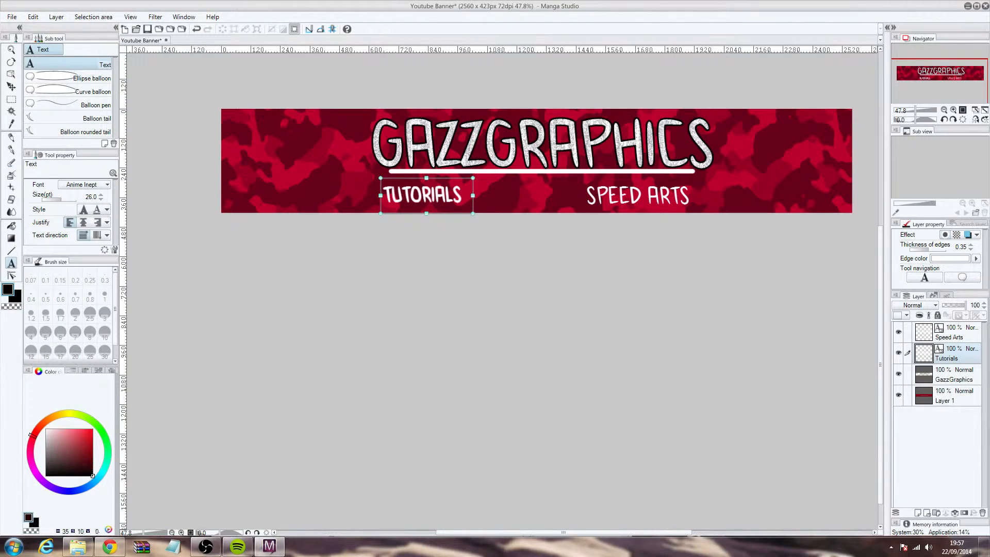
{"action": "left_click", "coordinate": [952, 258]}
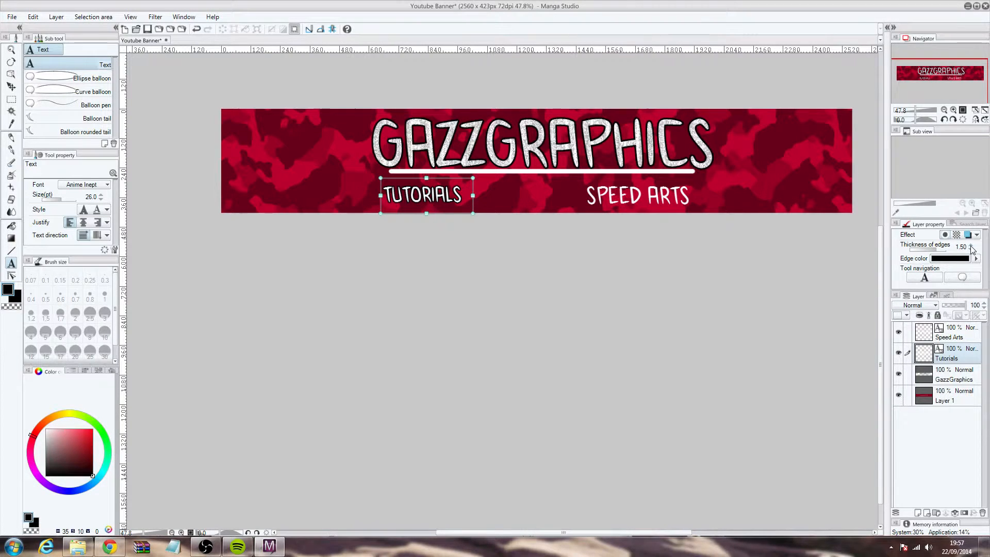
Give the Speed Arts text a black border effect with an edge thickness of 2.00.
{"action": "left_click", "coordinate": [667, 193]}
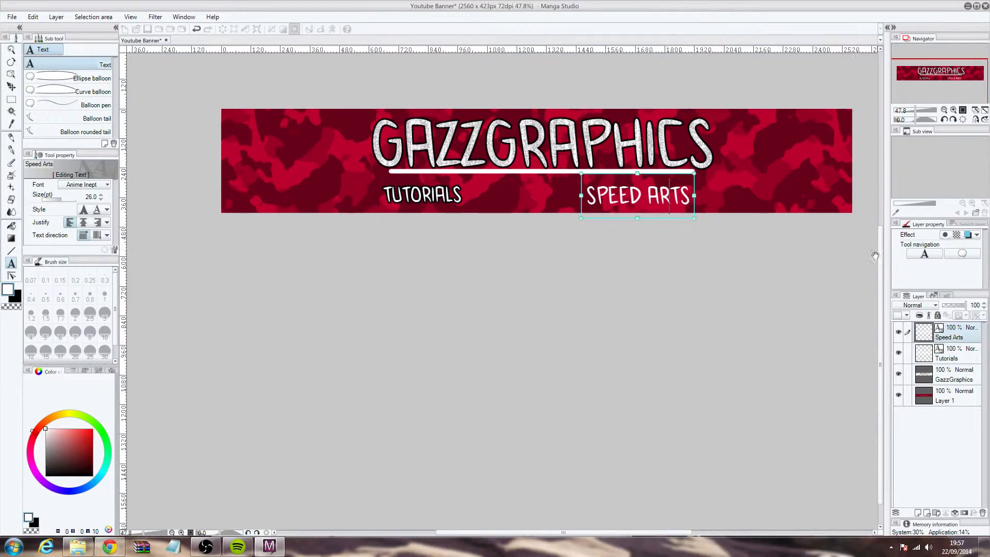
{"action": "left_click", "coordinate": [945, 234]}
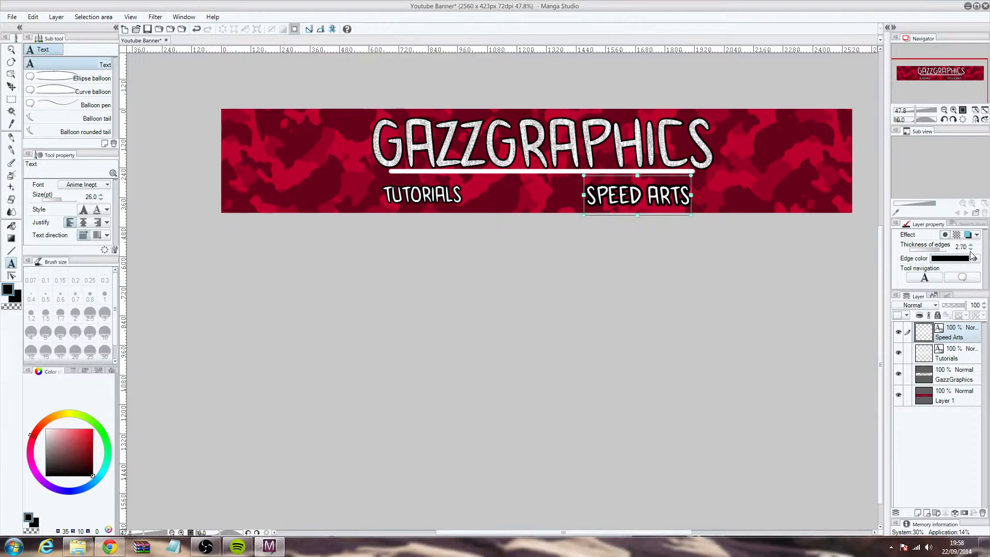
{"action": "left_click", "coordinate": [848, 279]}
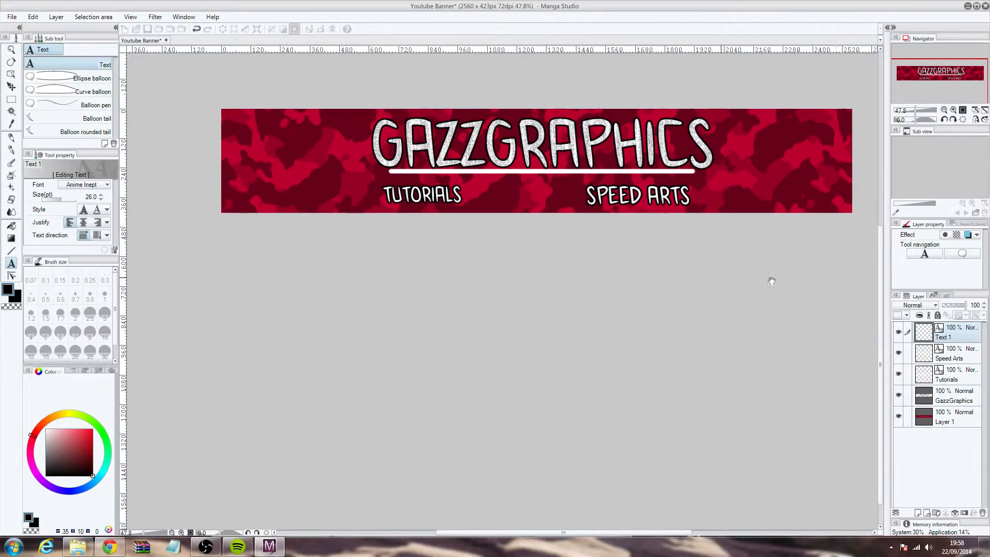
{"action": "left_click", "coordinate": [12, 17]}
{"action": "left_click", "coordinate": [93, 25]}
{"action": "left_click", "coordinate": [962, 377]}
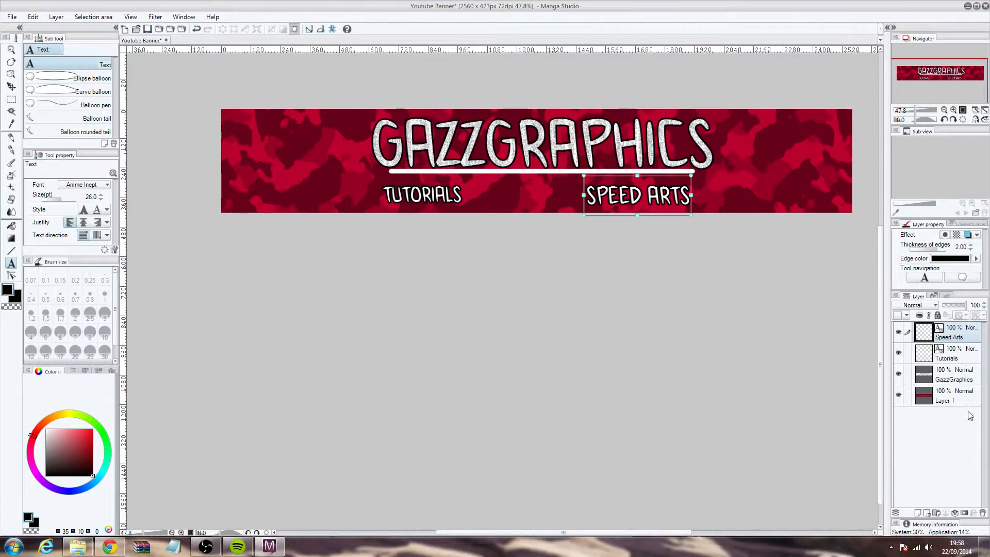
Merge the GazzGraphics, Tutorials and Speed Arts layers one after another down into Layer 1.
{"action": "left_click", "coordinate": [955, 513]}
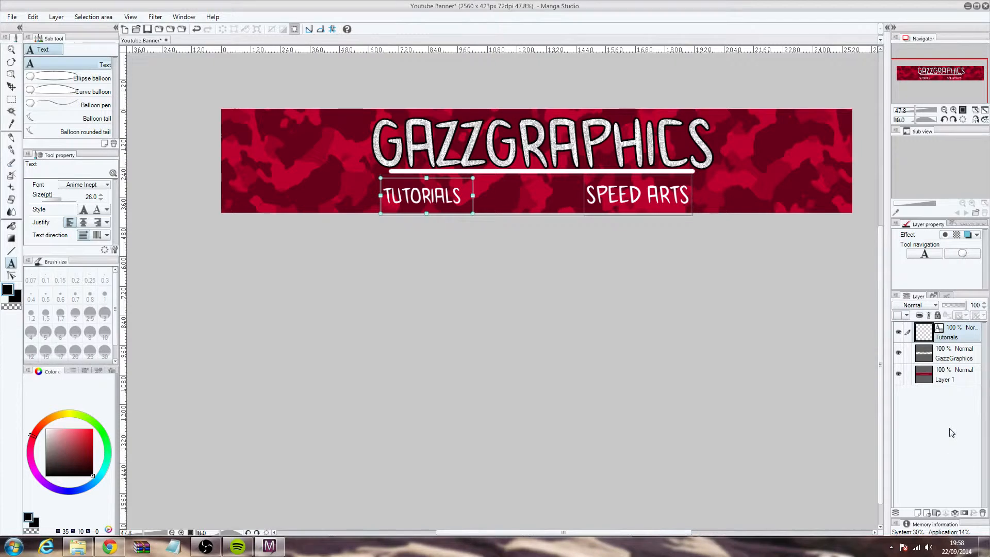
{"action": "key", "text": "ctrl+z"}
{"action": "left_click", "coordinate": [964, 375]}
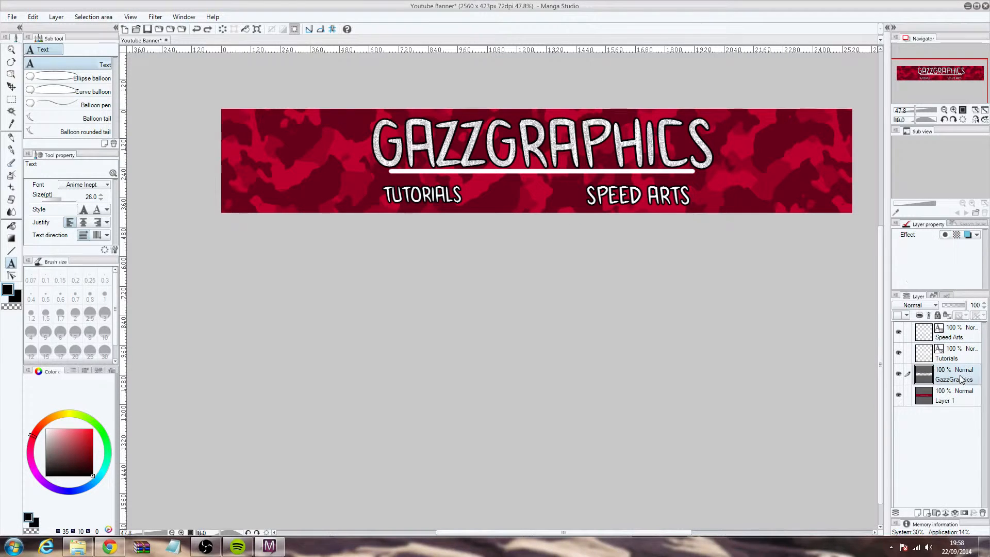
{"action": "left_click", "coordinate": [954, 513]}
{"action": "left_click", "coordinate": [944, 354]}
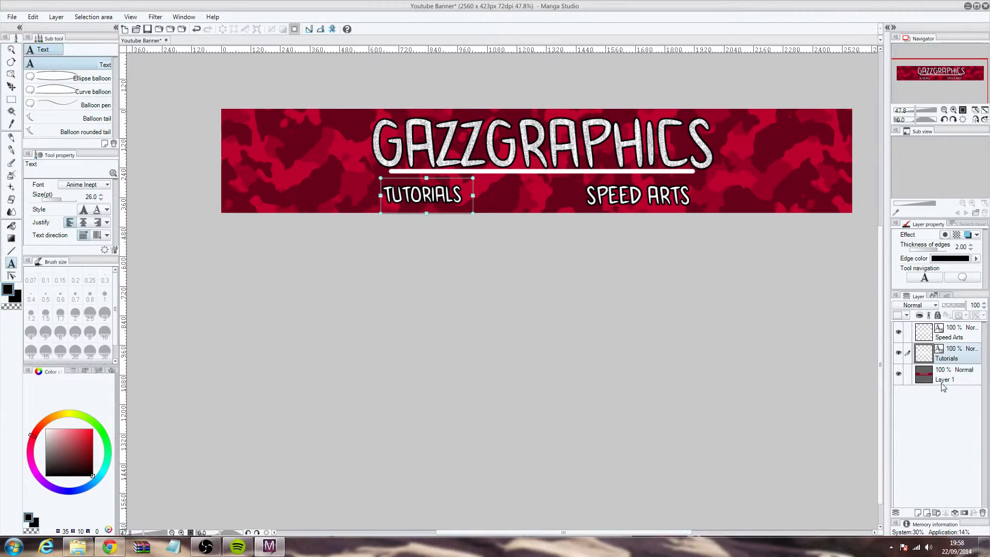
{"action": "left_click", "coordinate": [954, 513]}
{"action": "left_click", "coordinate": [958, 336]}
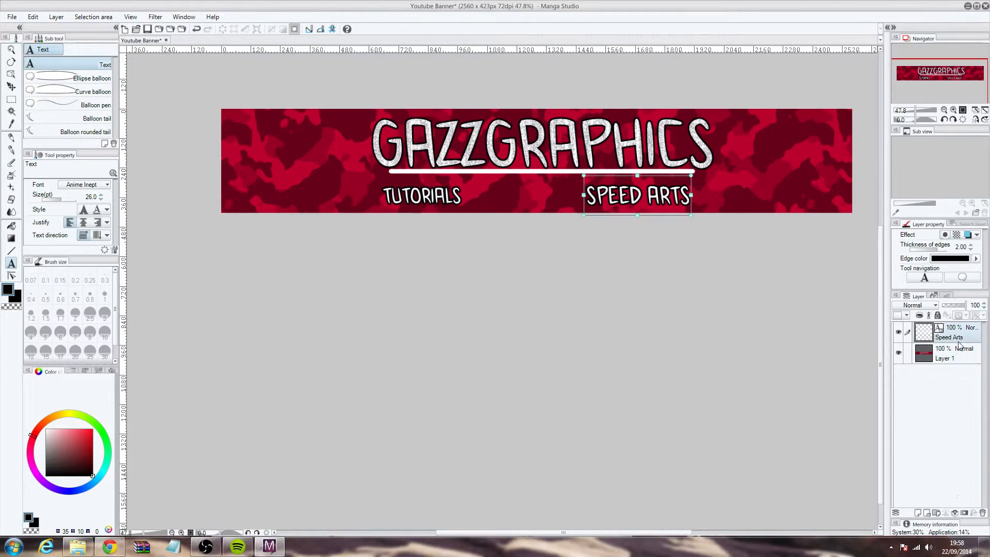
{"action": "left_click", "coordinate": [954, 513]}
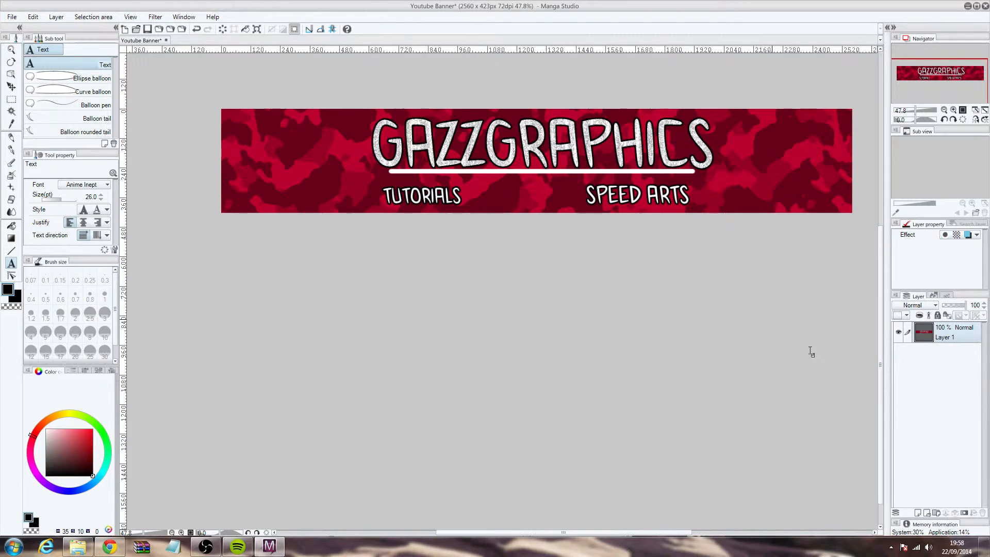
Open the Pencil drawing from the Outlines folder on the Desktop.
{"action": "left_click", "coordinate": [11, 16]}
{"action": "left_click", "coordinate": [85, 43]}
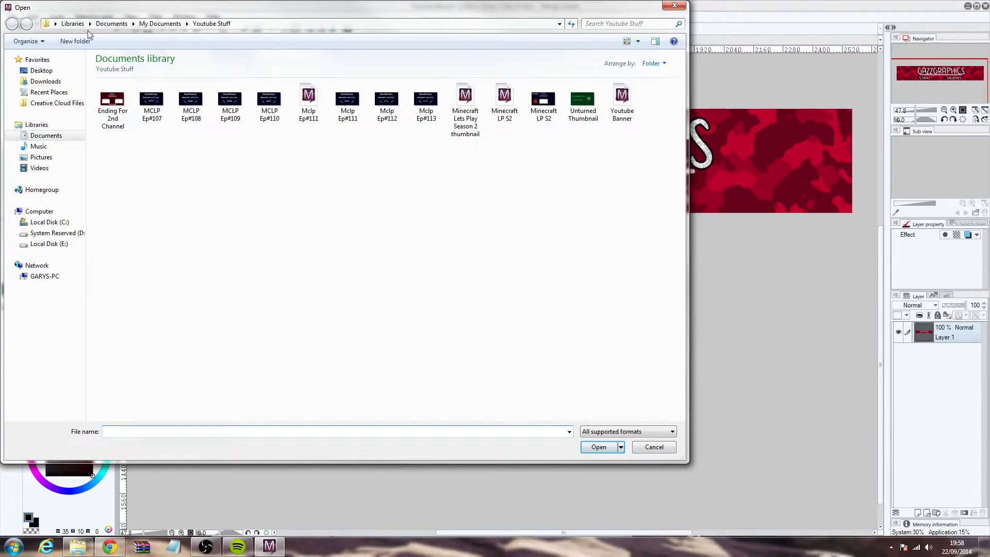
{"action": "left_click", "coordinate": [34, 71]}
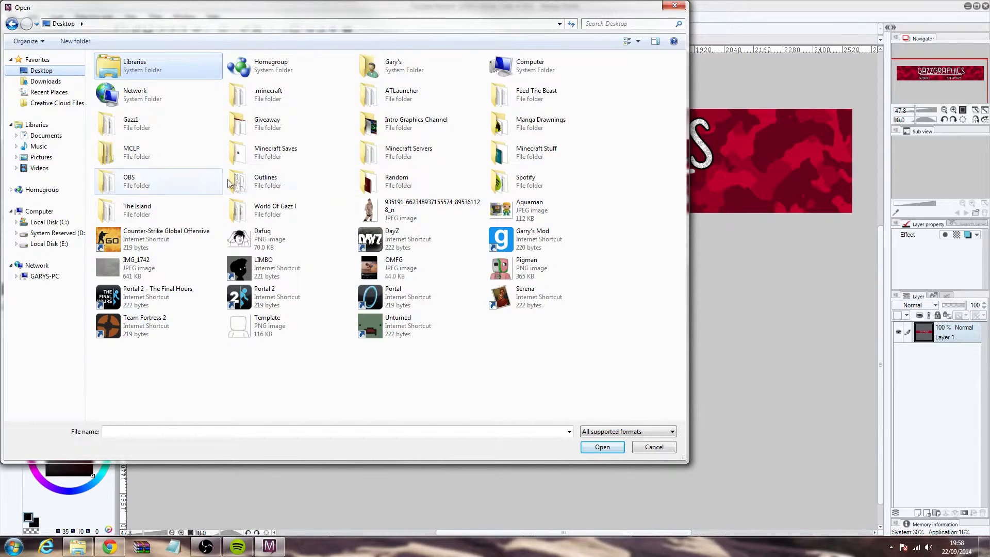
{"action": "double_click", "coordinate": [258, 185]}
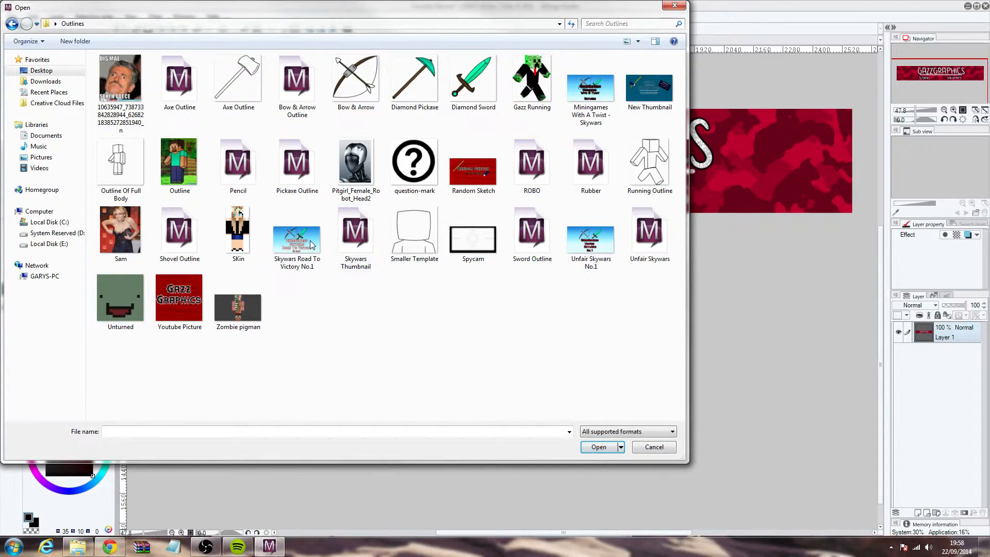
{"action": "double_click", "coordinate": [238, 164]}
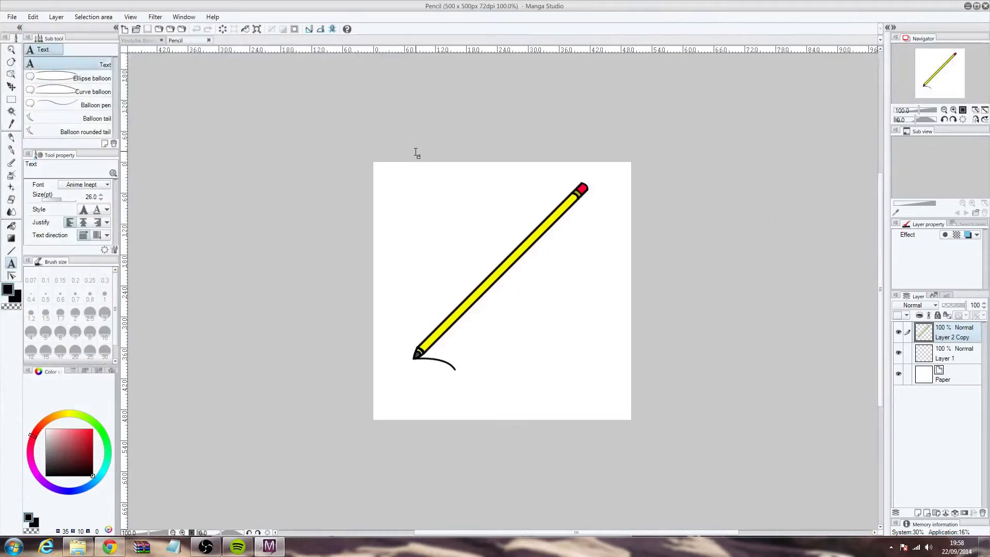
Select the whole pencil layer and scale it down to 43 percent toward the canvas's lower-right corner.
{"action": "key", "text": "ctrl+a"}
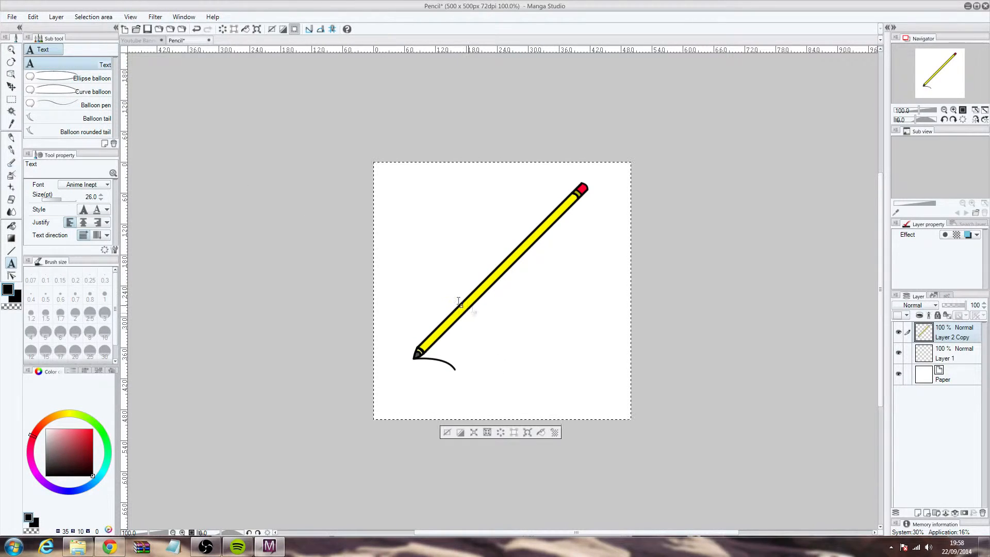
{"action": "left_click", "coordinate": [527, 431]}
{"action": "left_click_drag", "start_coordinate": [377, 157], "coordinate": [558, 343]}
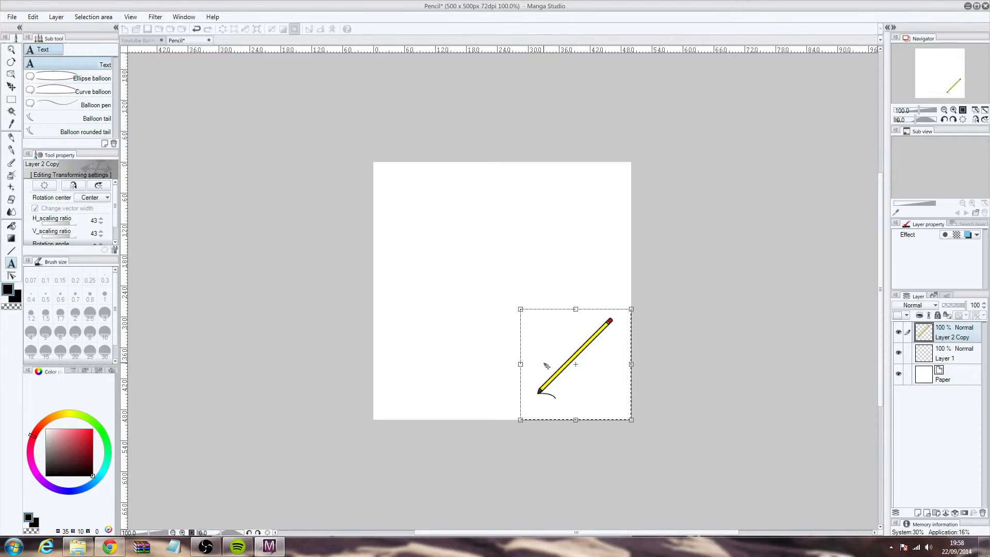
{"action": "key", "text": "Return"}
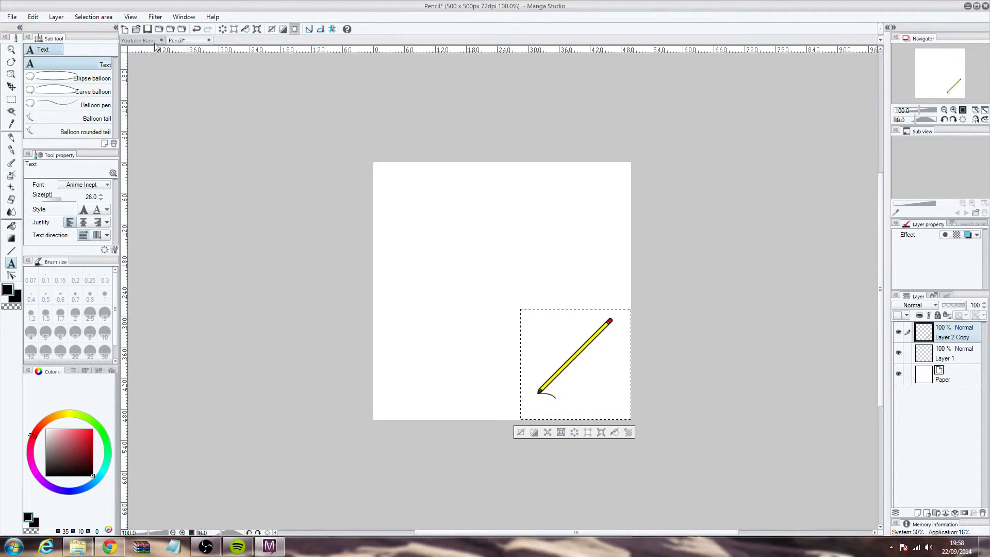
Paste the pencil into the Youtube Banner document and move it to the camouflage area left of the GazzGraphics lettering.
{"action": "left_click", "coordinate": [138, 40]}
{"action": "key", "text": "ctrl+v"}
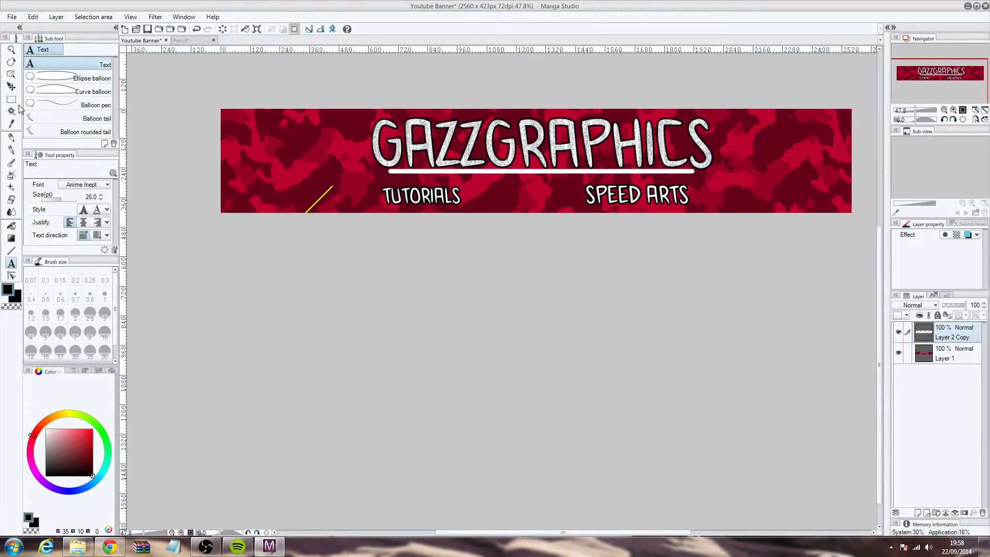
{"action": "left_click", "coordinate": [11, 87]}
{"action": "left_click_drag", "start_coordinate": [319, 203], "coordinate": [289, 150]}
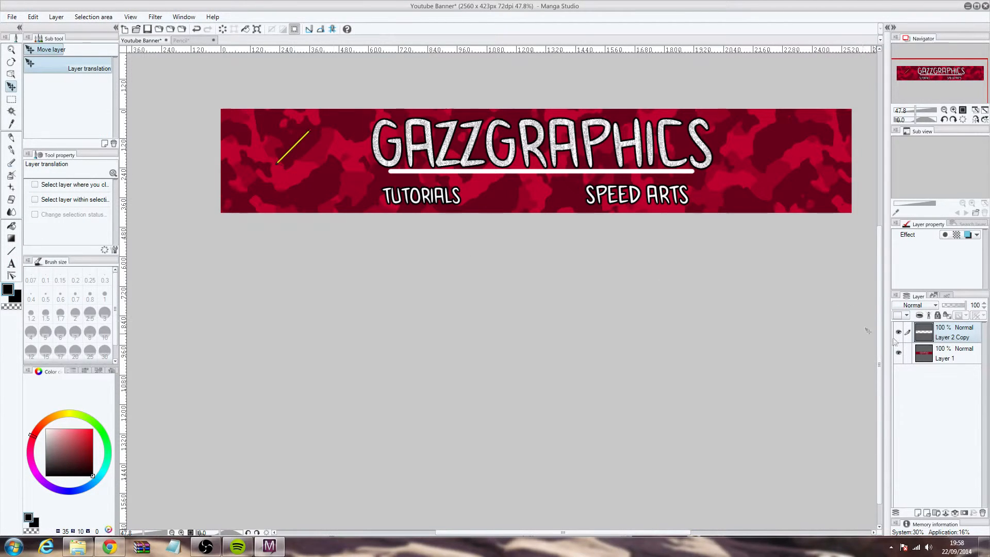
Select a rectangular area around the pencil and start scaling it.
{"action": "left_click", "coordinate": [11, 98]}
{"action": "left_click_drag", "start_coordinate": [235, 112], "coordinate": [620, 367]}
{"action": "left_click", "coordinate": [321, 199]}
{"action": "left_click_drag", "start_coordinate": [454, 244], "coordinate": [364, 193]}
{"action": "left_click_drag", "start_coordinate": [487, 59], "coordinate": [410, 109]}
{"action": "left_click_drag", "start_coordinate": [361, 181], "coordinate": [393, 148]}
{"action": "key", "text": "ctrl+z"}
{"action": "key", "text": "ctrl+z"}
{"action": "key", "text": "ctrl+z"}
{"action": "key", "text": "ctrl+z"}
{"action": "key", "text": "ctrl+z"}
{"action": "key", "text": "ctrl+z"}
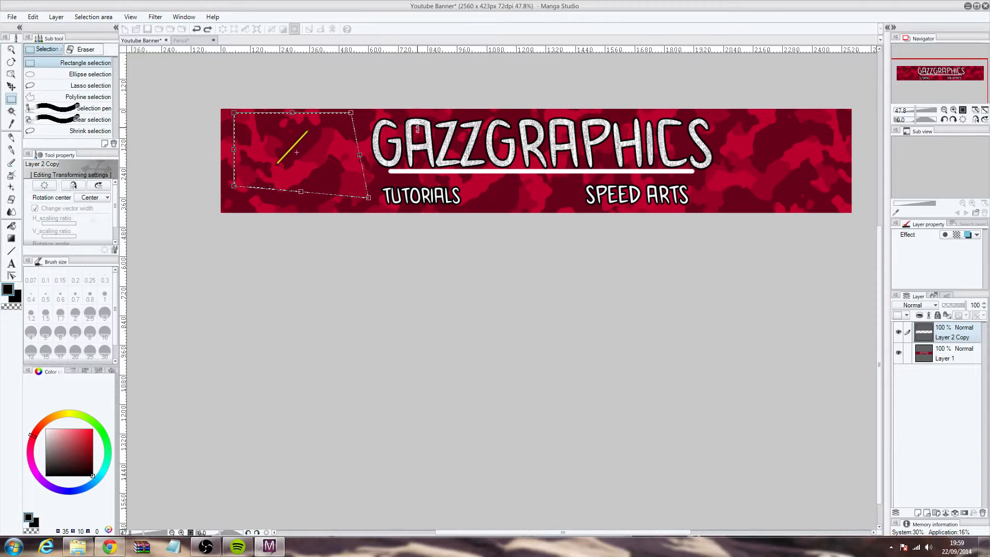
{"action": "key", "text": "ctrl+z"}
Enlarge the pencil left of the lettering until it spans roughly from the banner's top edge to the underline's level.
{"action": "left_click_drag", "start_coordinate": [350, 113], "coordinate": [393, 91]}
{"action": "left_click_drag", "start_coordinate": [336, 160], "coordinate": [331, 191]}
{"action": "left_click_drag", "start_coordinate": [389, 117], "coordinate": [459, 74]}
{"action": "left_click_drag", "start_coordinate": [387, 144], "coordinate": [369, 142]}
{"action": "key", "text": "Return"}
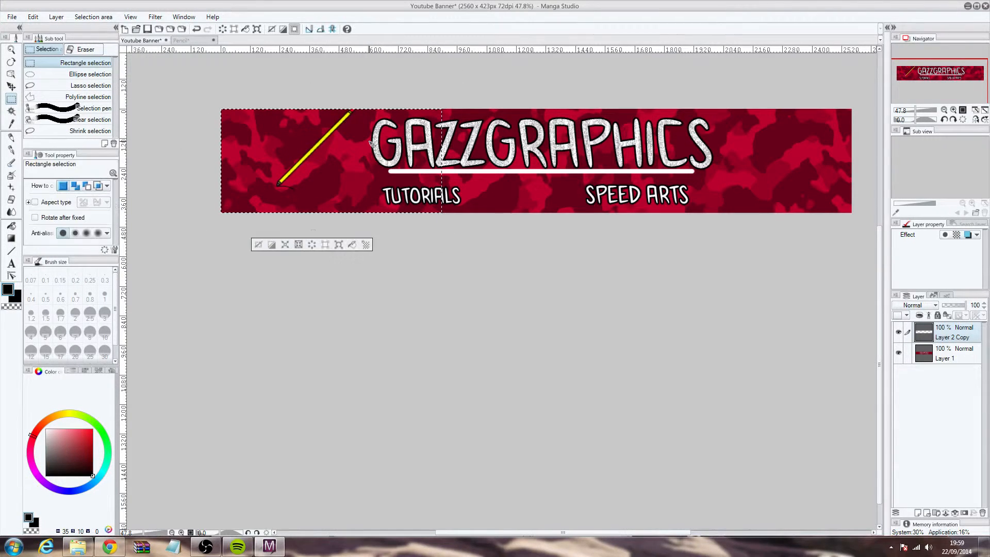
Shift the enlarged pencil slightly down beside the lettering and clear the selection.
{"action": "left_click", "coordinate": [323, 253]}
{"action": "left_click_drag", "start_coordinate": [356, 203], "coordinate": [355, 211]}
{"action": "key", "text": "Return"}
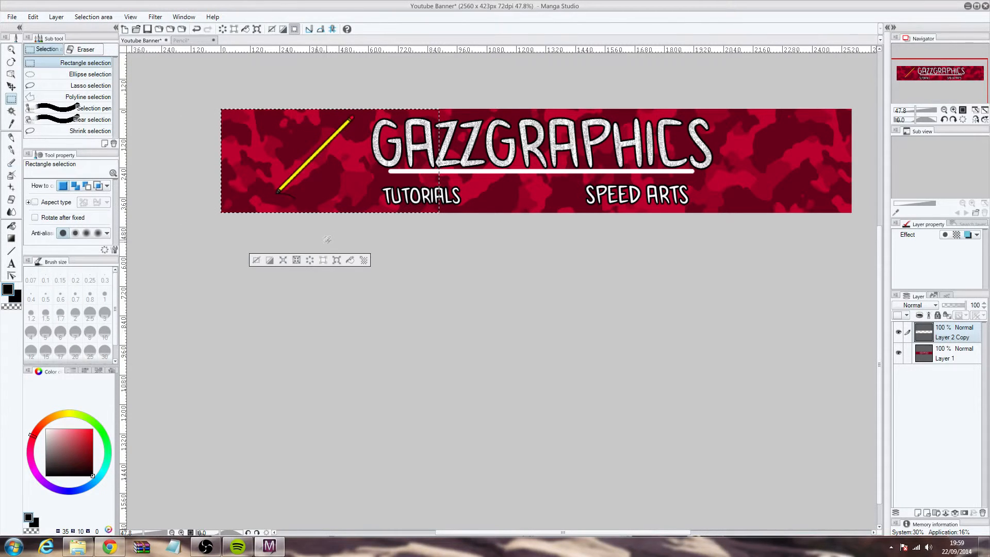
{"action": "left_click", "coordinate": [256, 260]}
{"action": "left_click_drag", "start_coordinate": [621, 90], "coordinate": [611, 150]}
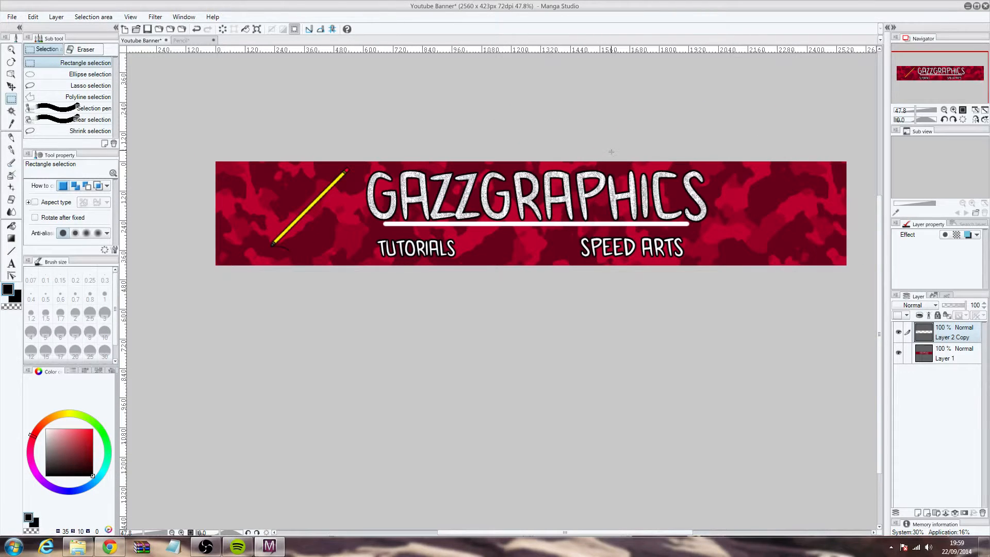